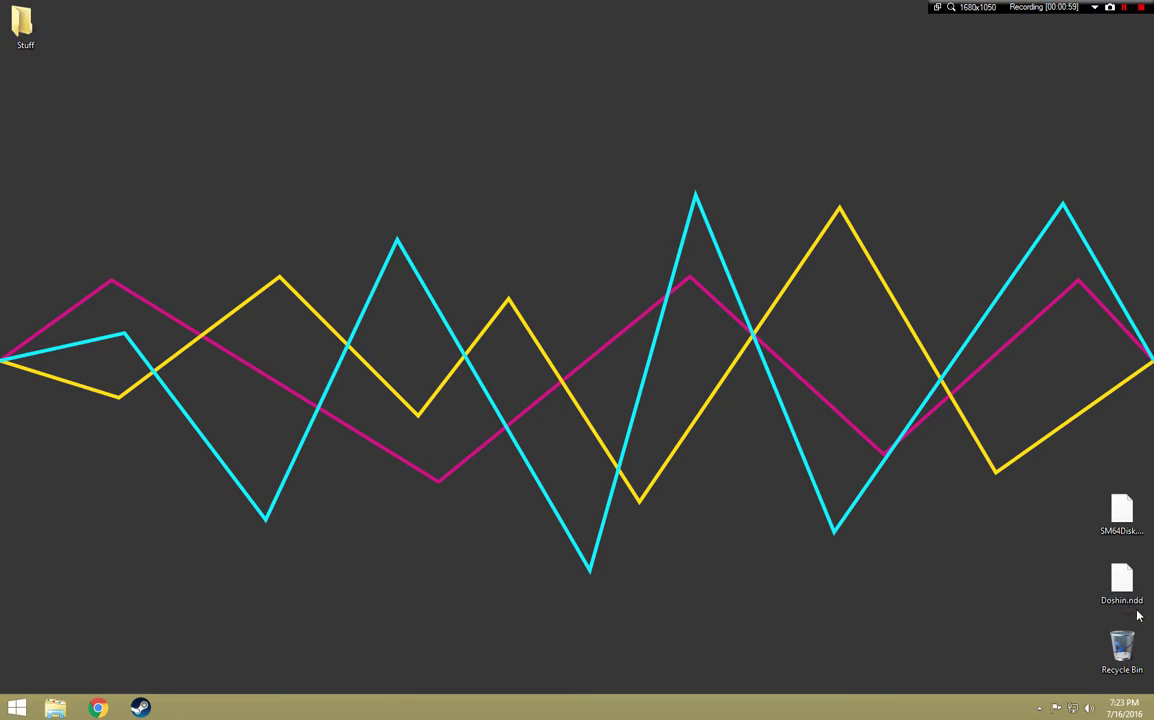
pyautogui.press('s')
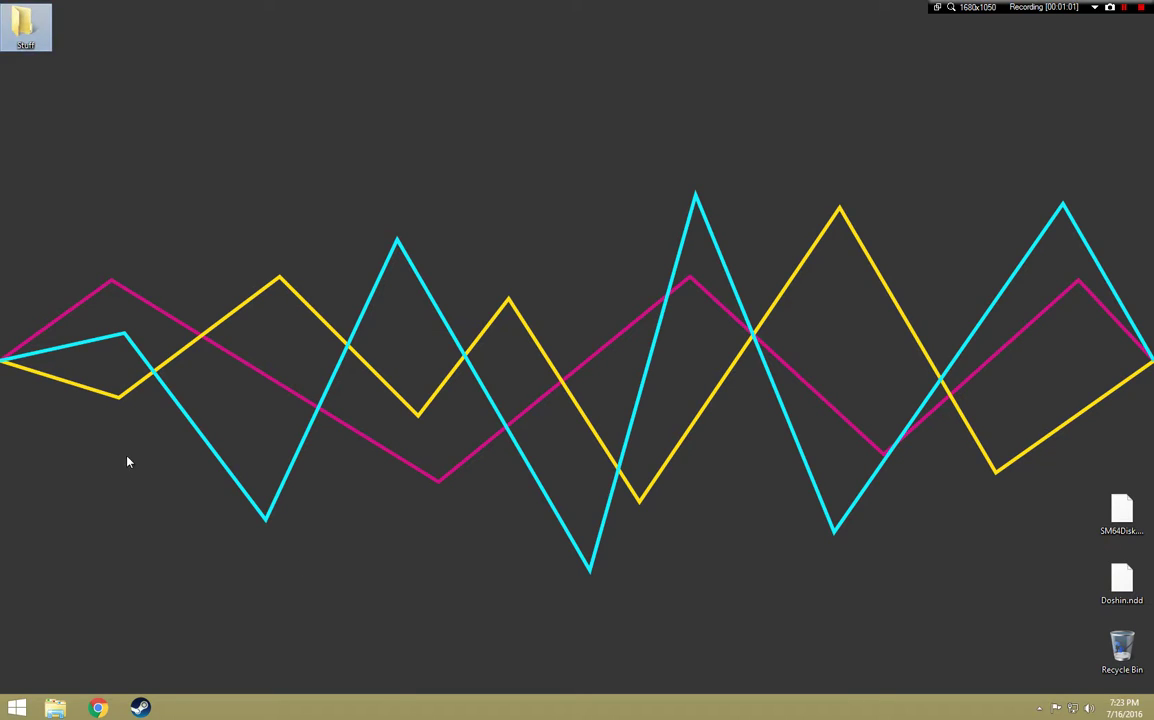
pyautogui.click(127, 461)
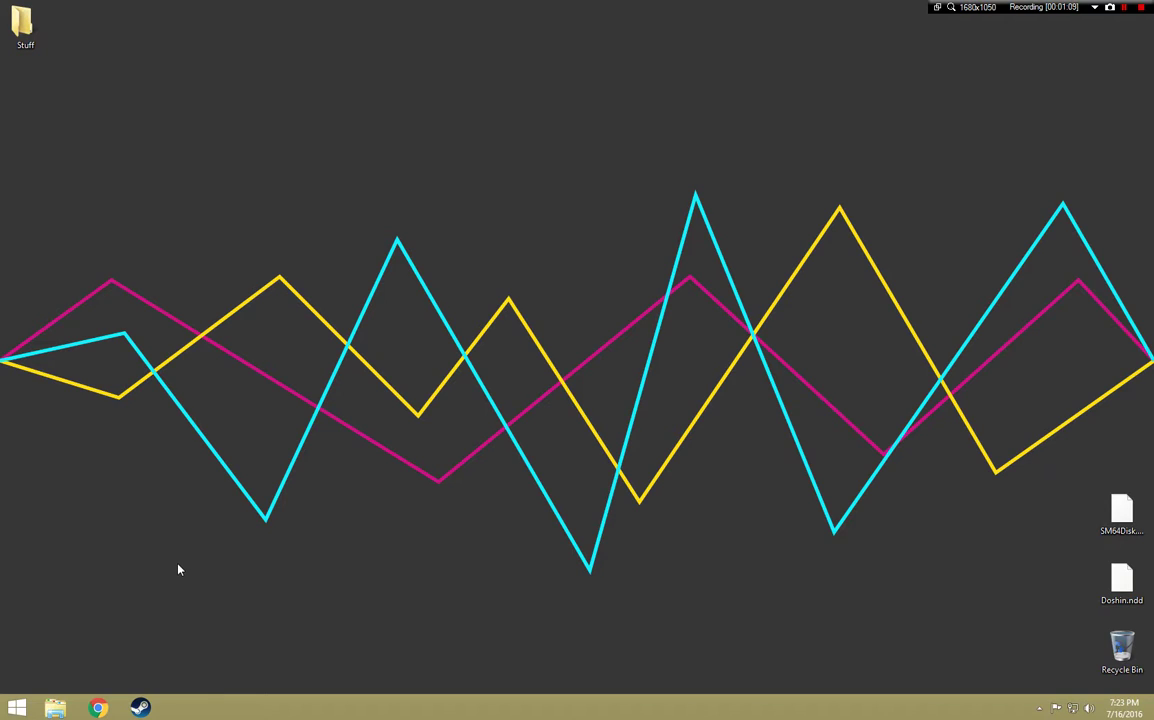
# Open Chrome with the bookmarked 64DD downloads page and load the 64DD dumps page in a second tab
pyautogui.click(98, 708)
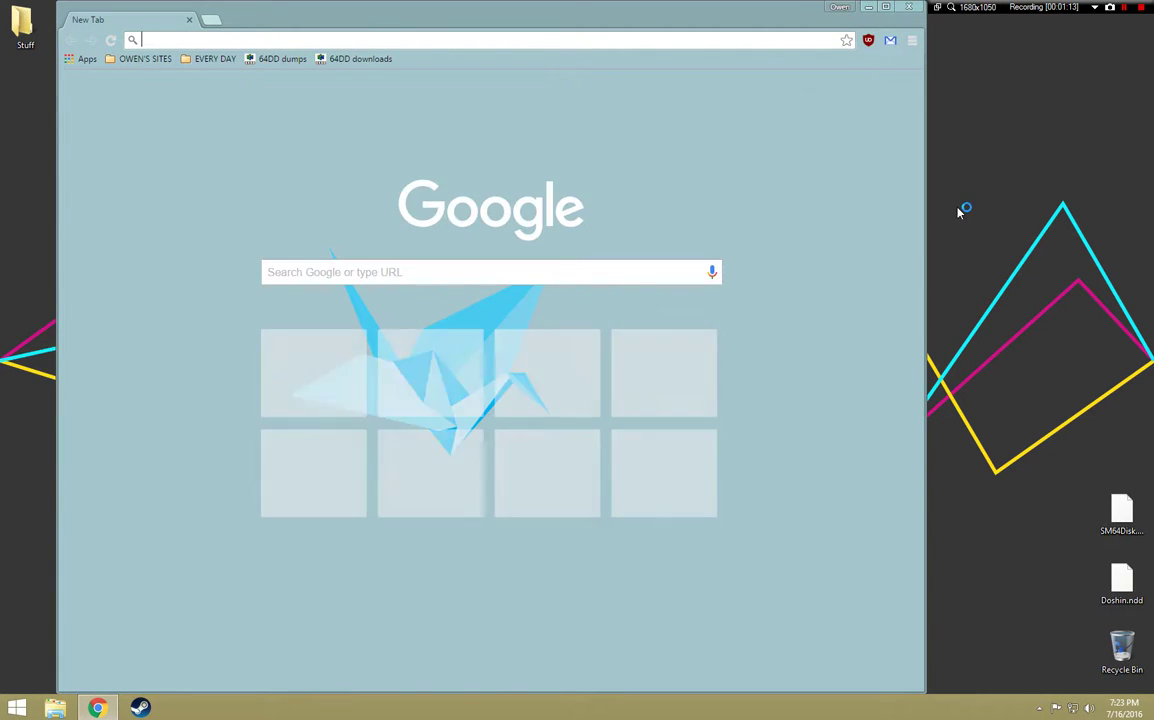
pyautogui.moveTo(927, 214); pyautogui.dragTo(1089, 211)
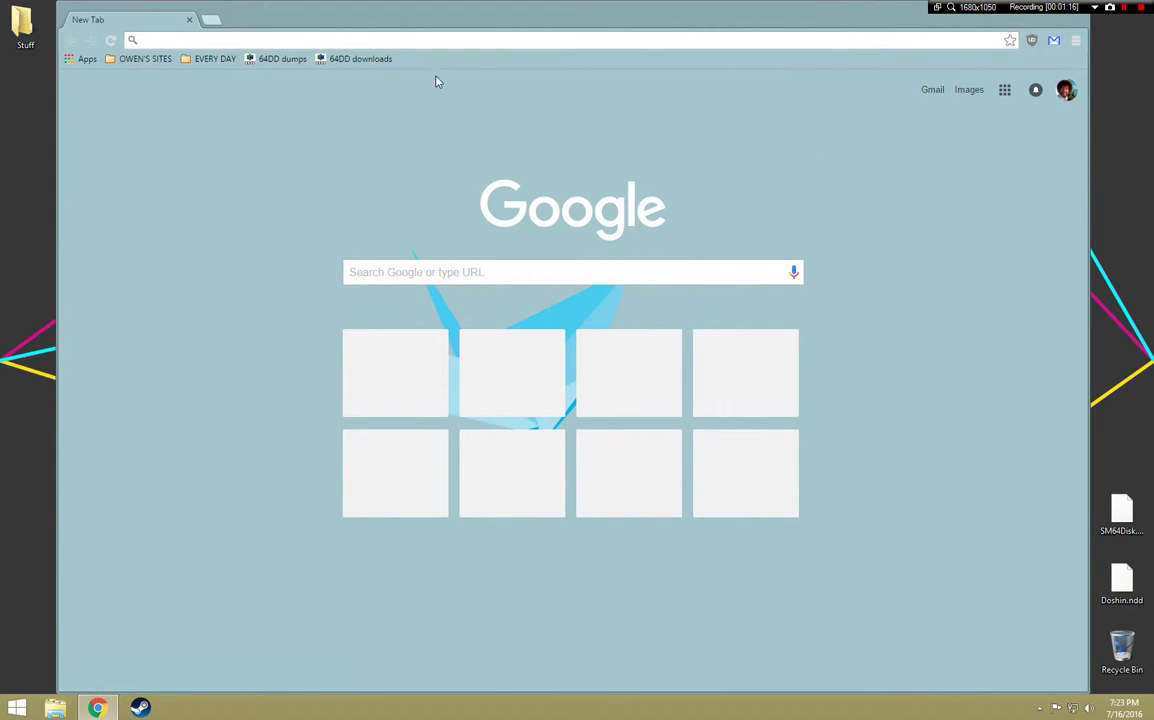
pyautogui.click(352, 59)
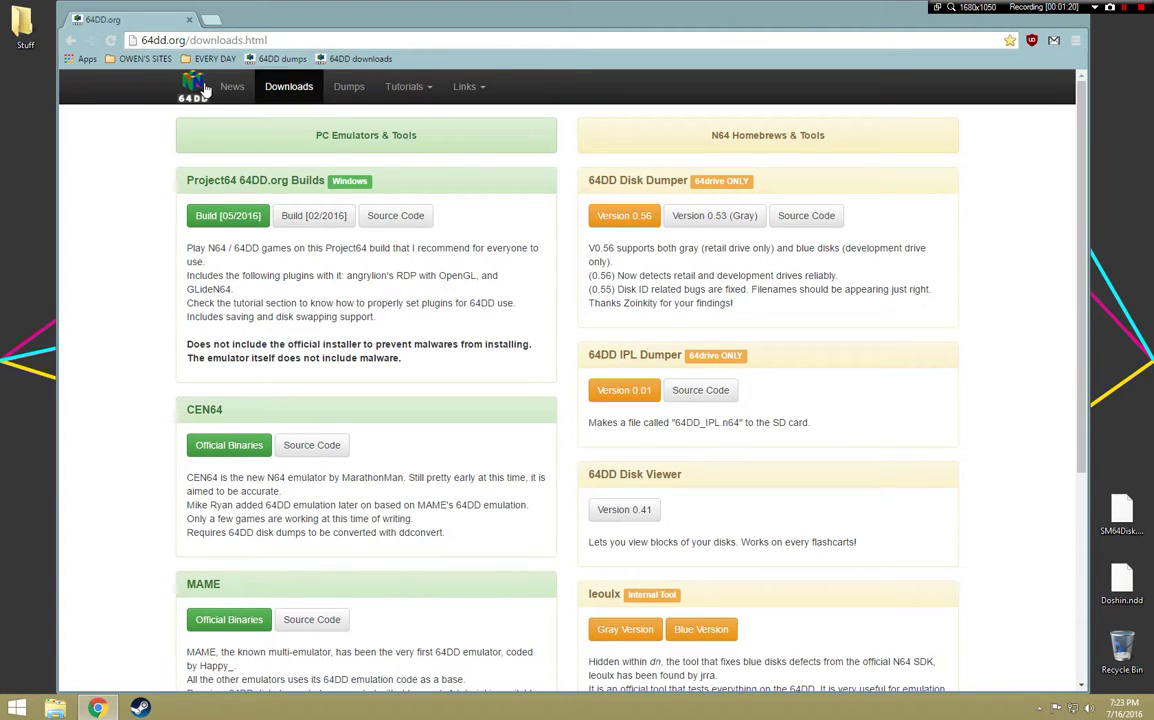
pyautogui.click(207, 20)
pyautogui.click(262, 58)
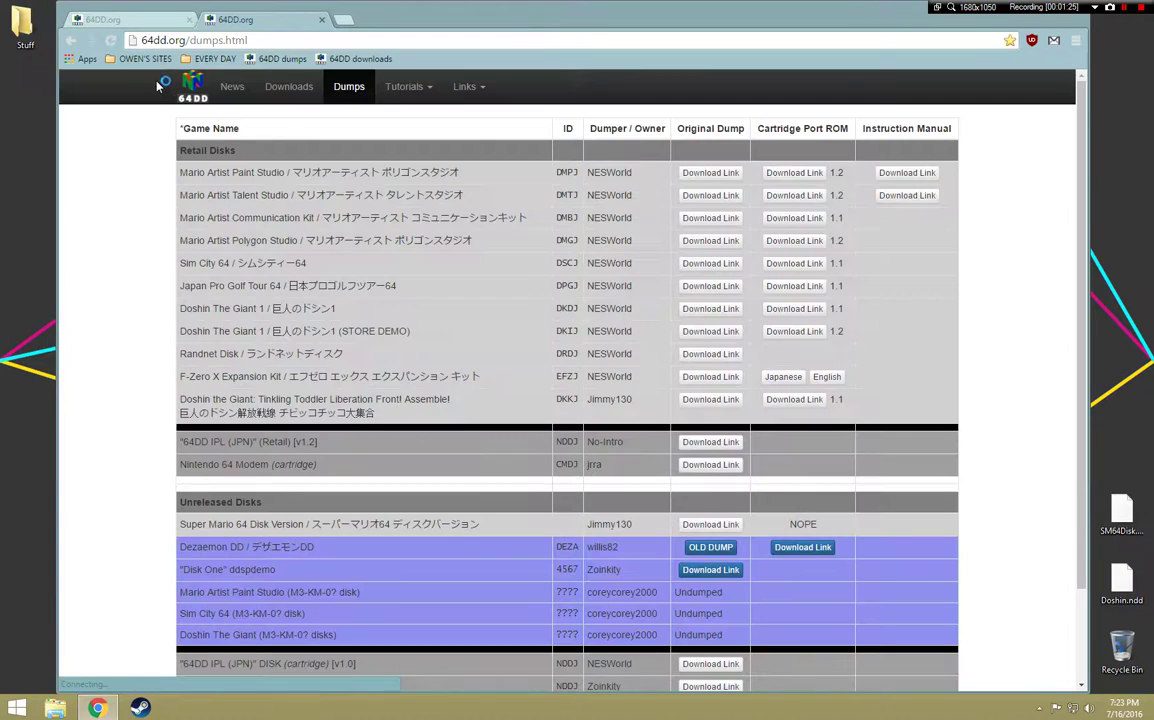
# Save the Project64 Build [05/2016] zip from the 64DD downloads page to the Desktop and remove its entry from the browser's downloads list
pyautogui.click(108, 19)
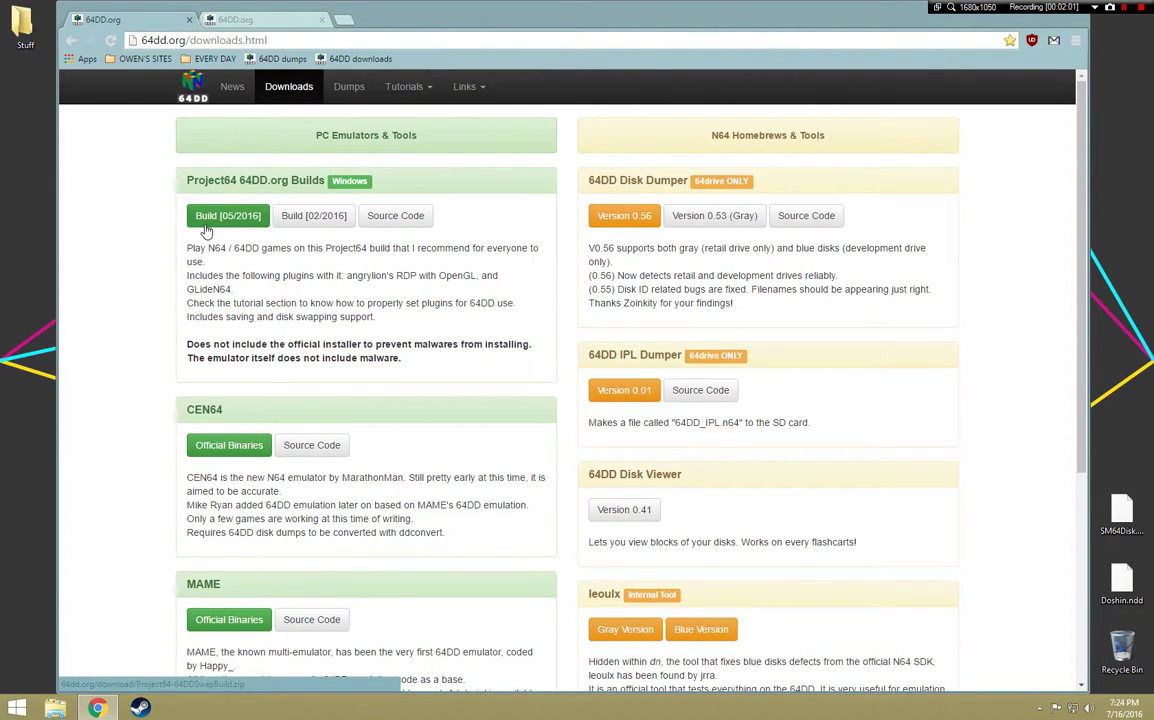
pyautogui.click(240, 218)
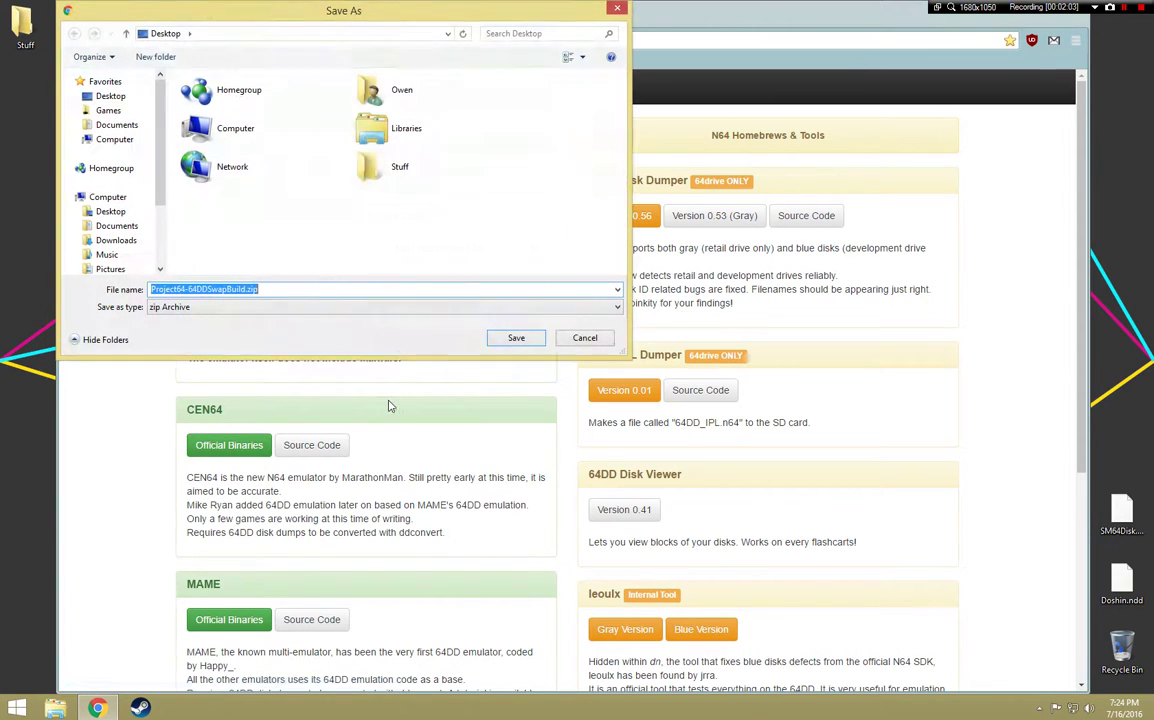
pyautogui.press('Return')
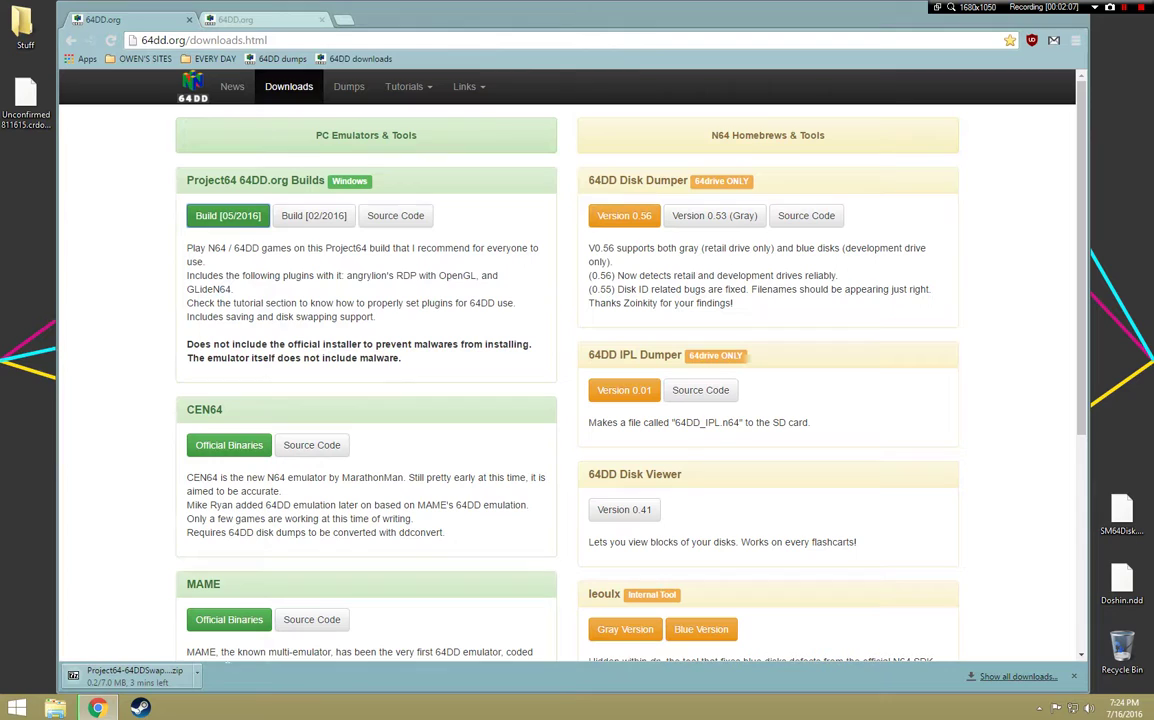
pyautogui.click(1015, 677)
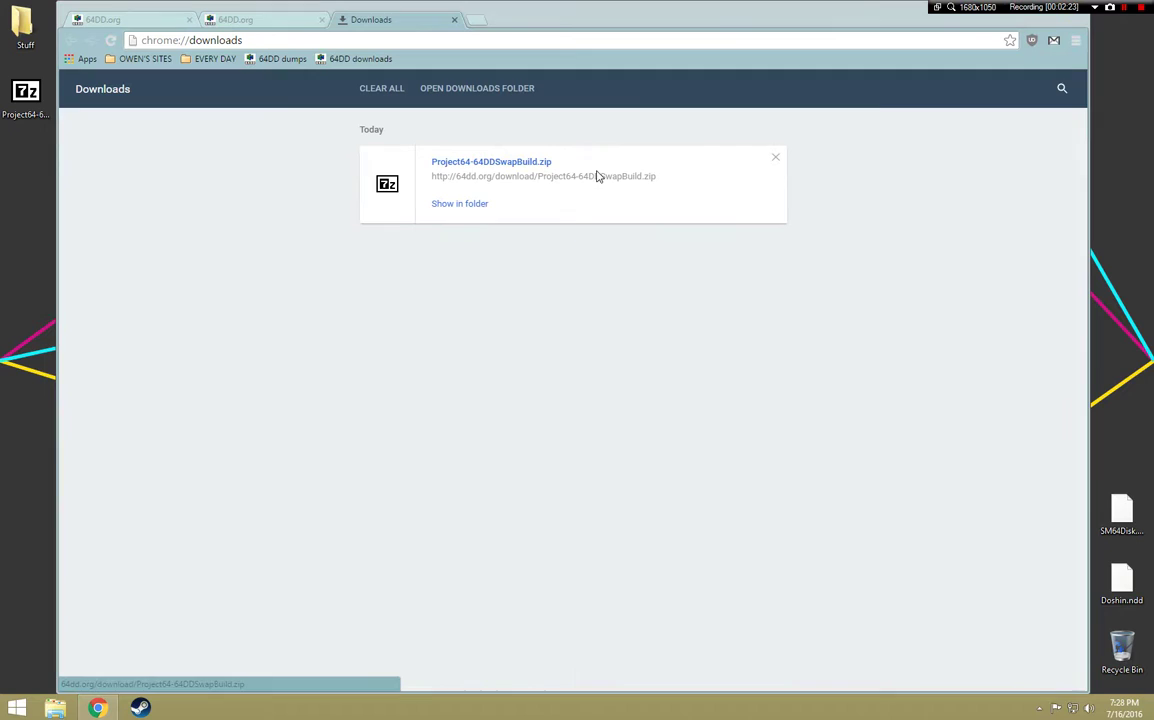
pyautogui.click(773, 157)
pyautogui.moveTo(755, 28); pyautogui.dragTo(719, 30)
pyautogui.click(98, 708)
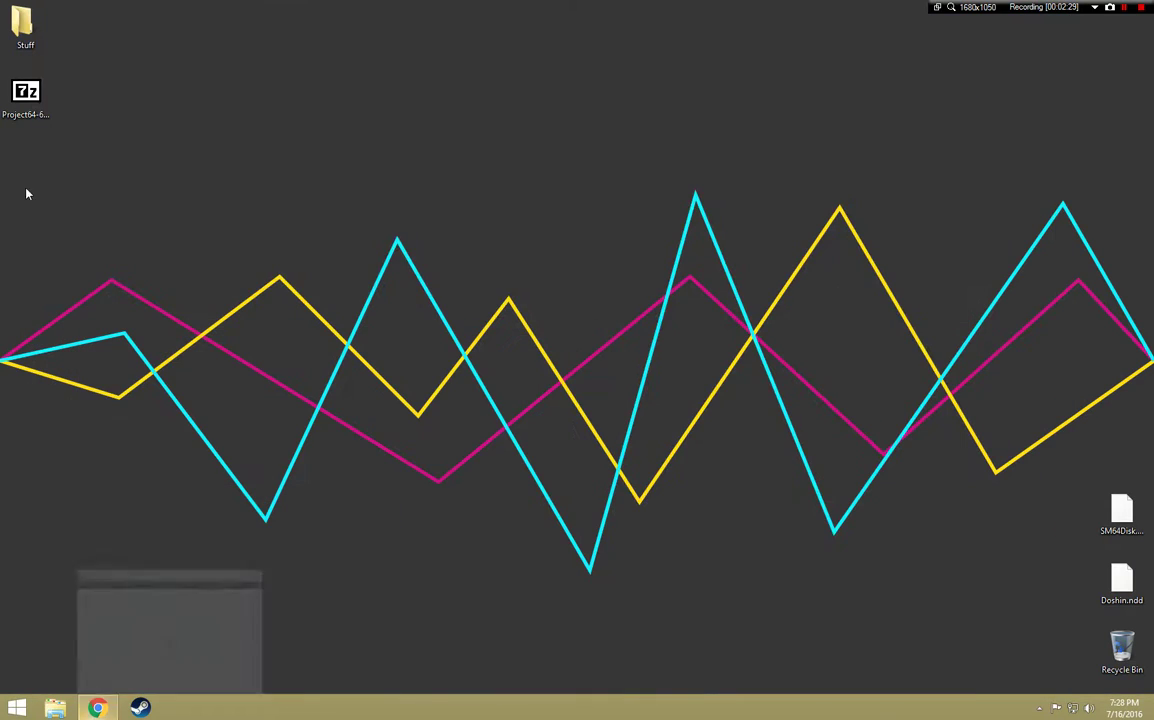
# Extract the contents of Project64-64DDSwapBuild.zip into a Project64DD folder on the Desktop
pyautogui.doubleClick(25, 95)
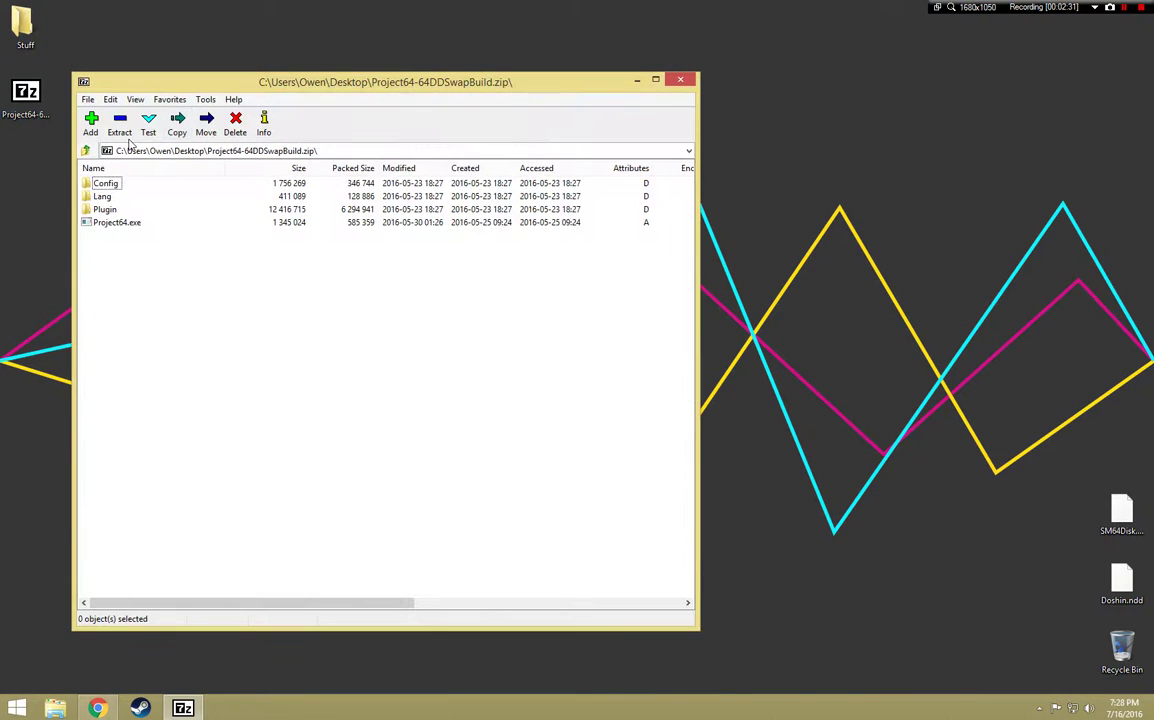
pyautogui.click(177, 125)
pyautogui.click(500, 294)
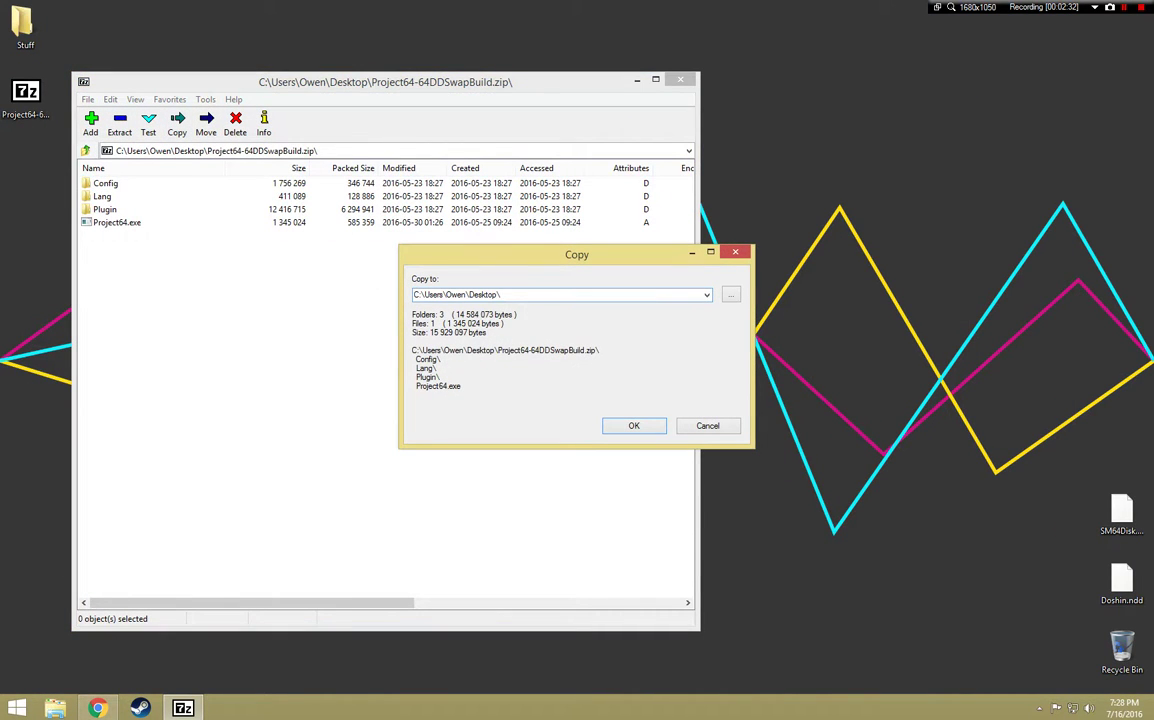
pyautogui.write('Project5')
pyautogui.write('4DD')
pyautogui.press('Return')
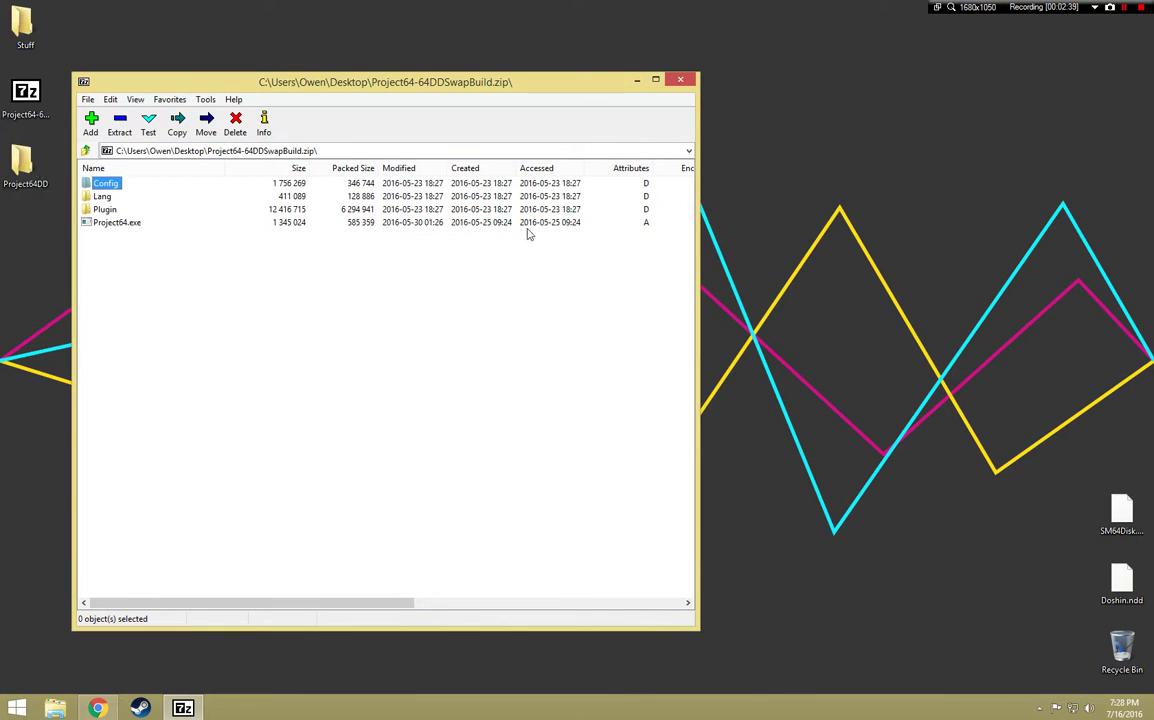
pyautogui.click(680, 80)
# Delete the Project64 zip from the Desktop, and put the Project64DD folder in its place and open it
pyautogui.doubleClick(6, 104)
pyautogui.press('Return')
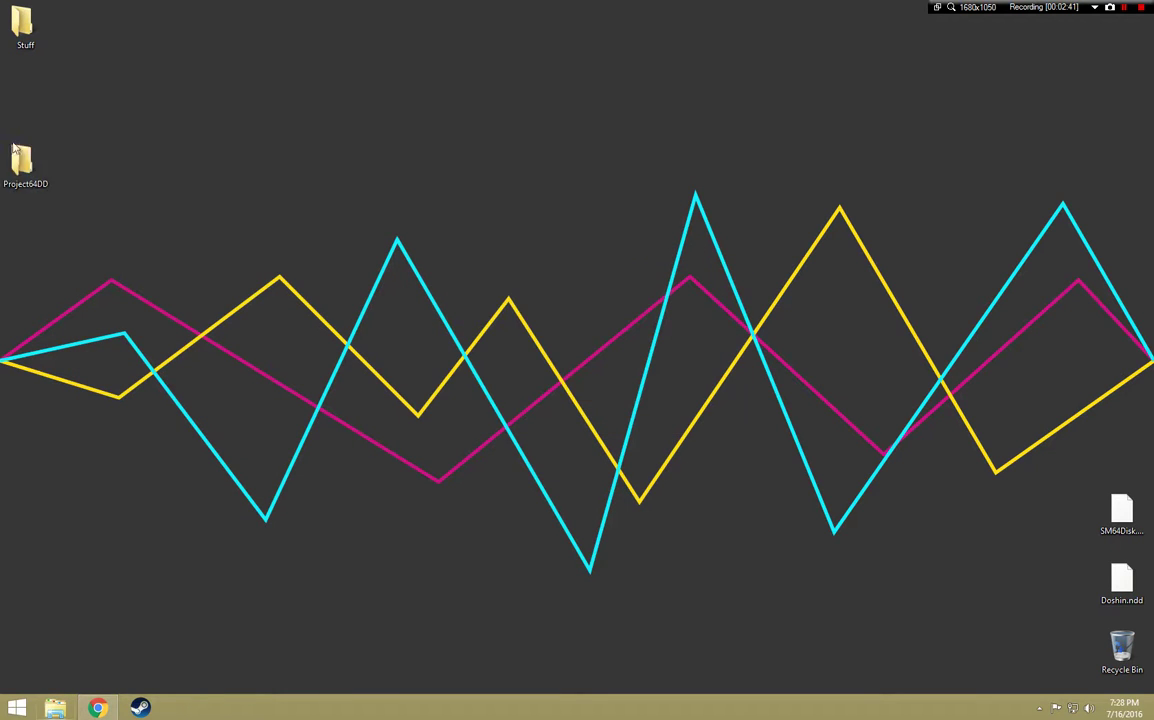
pyautogui.moveTo(25, 165); pyautogui.dragTo(22, 95)
pyautogui.click(594, 350)
pyautogui.press('Return')
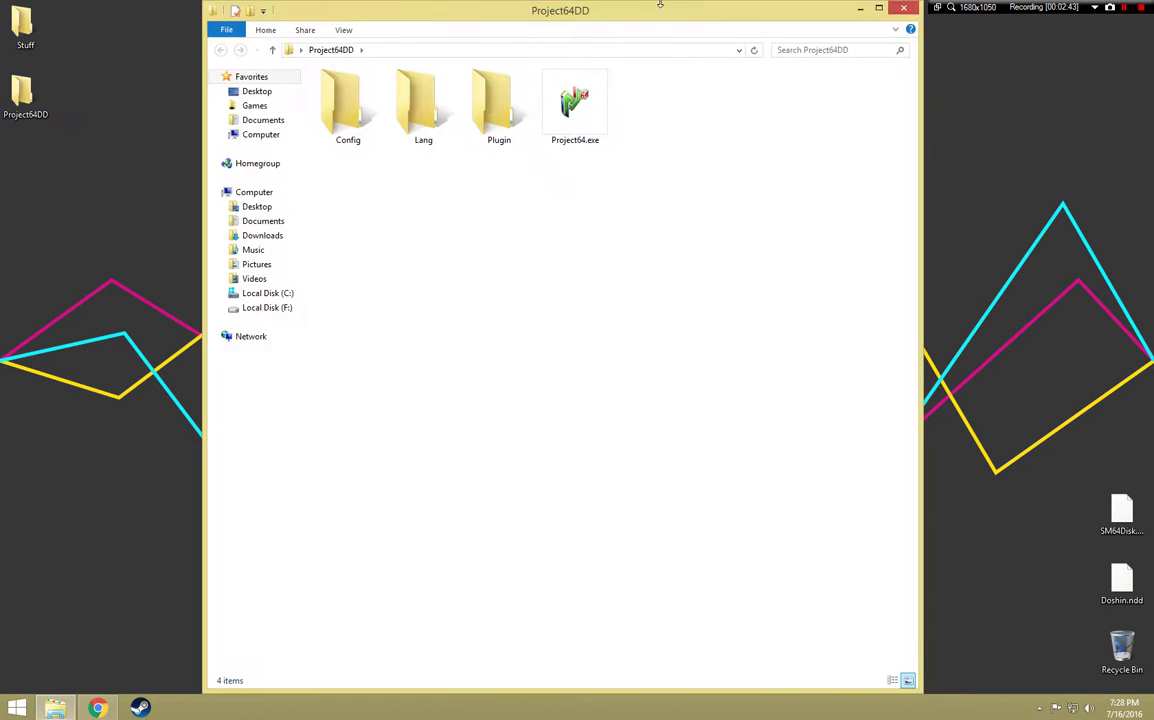
pyautogui.moveTo(613, 13); pyautogui.dragTo(544, 13)
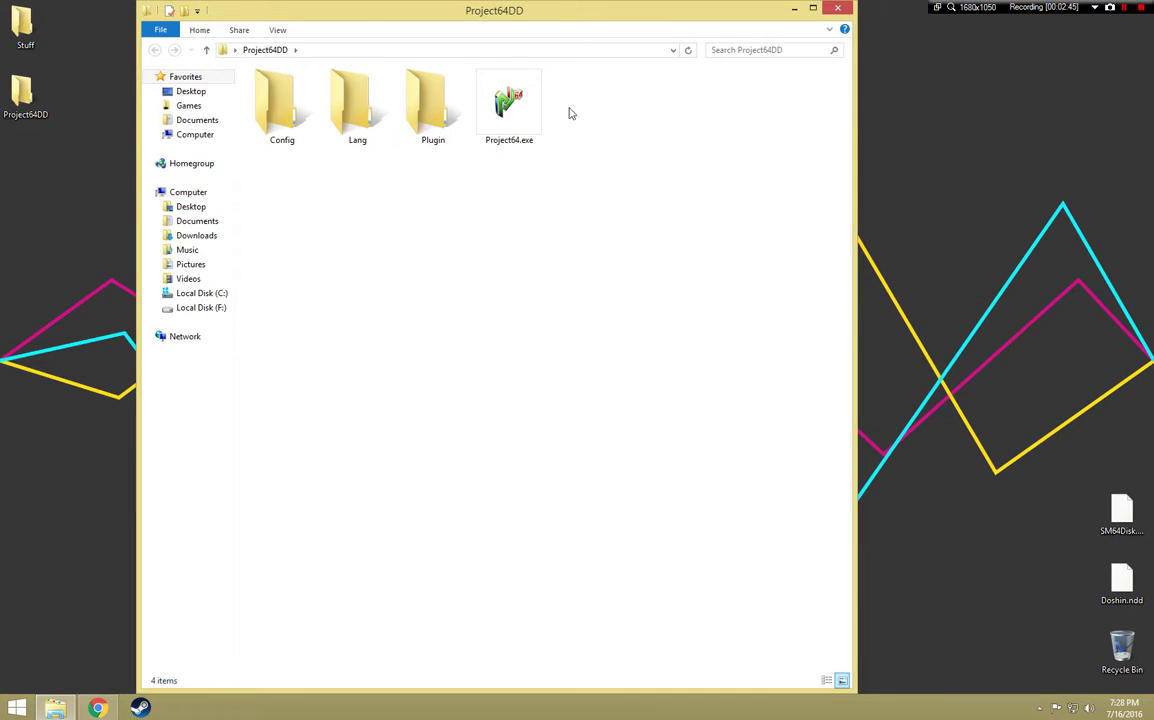
# Launch Project64.exe from the Project64DD folder with English as its language
pyautogui.doubleClick(509, 105)
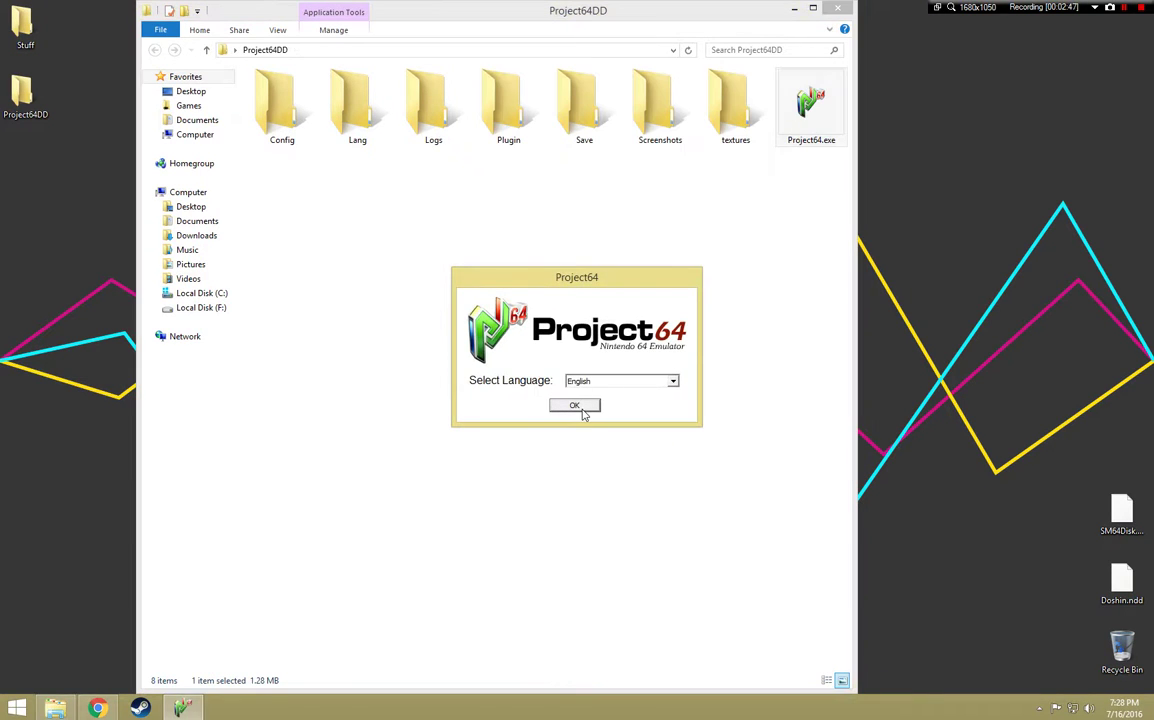
pyautogui.click(578, 407)
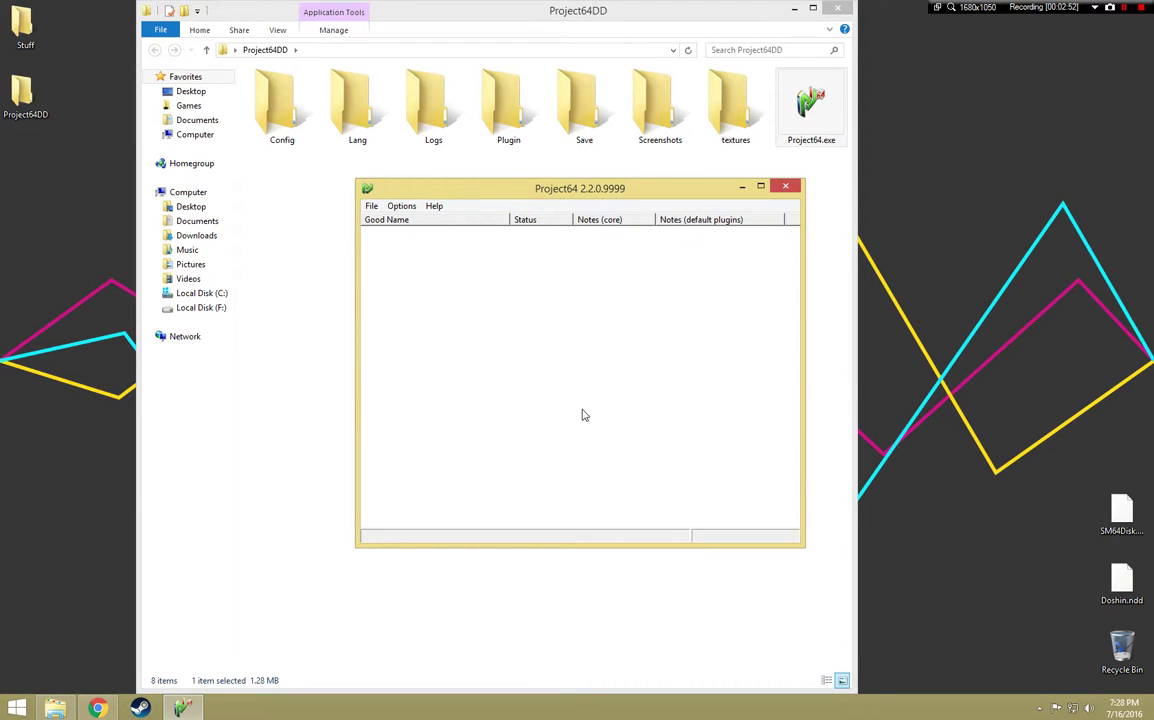
pyautogui.moveTo(521, 190); pyautogui.dragTo(434, 193)
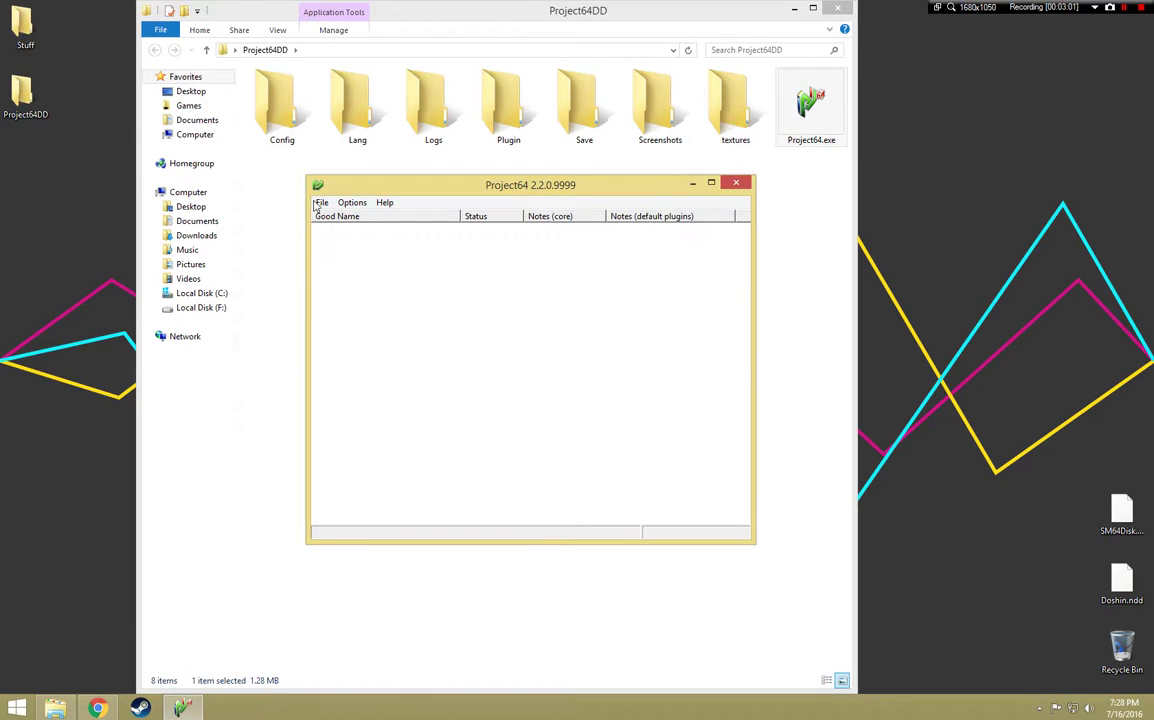
pyautogui.moveTo(351, 190); pyautogui.dragTo(375, 190)
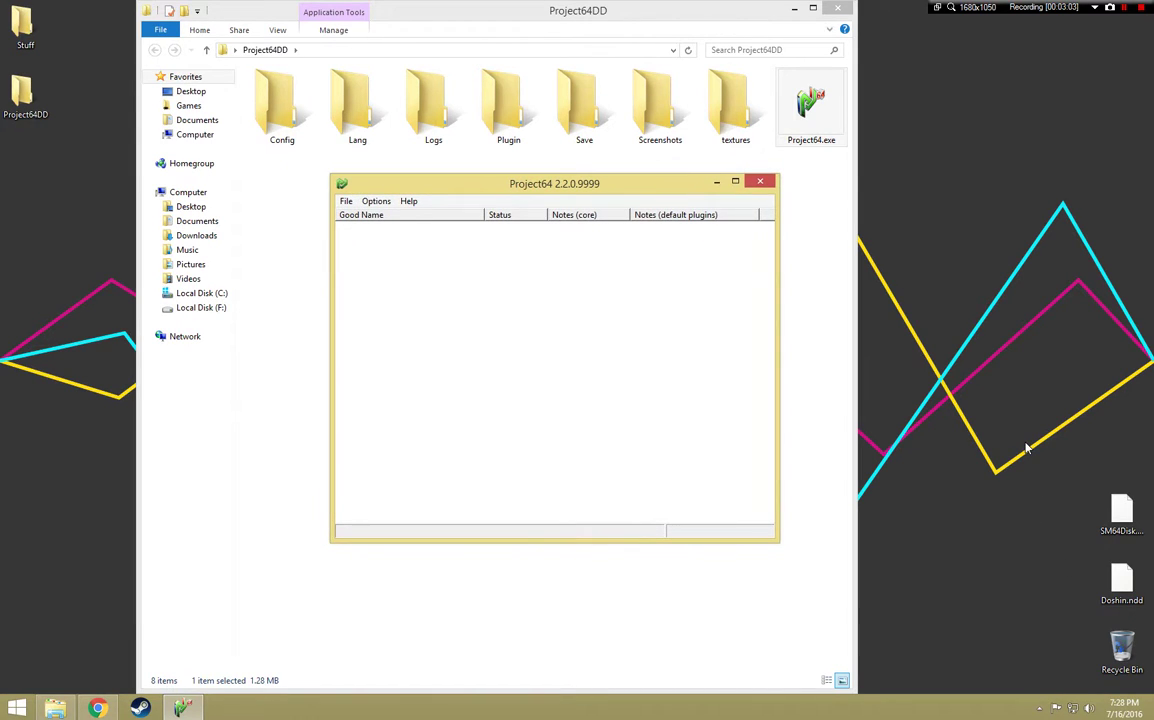
# Move SM64Disk.ndd and Doshin.ndd from the Desktop into the Project64DD folder
pyautogui.moveTo(1072, 447); pyautogui.dragTo(1140, 600)
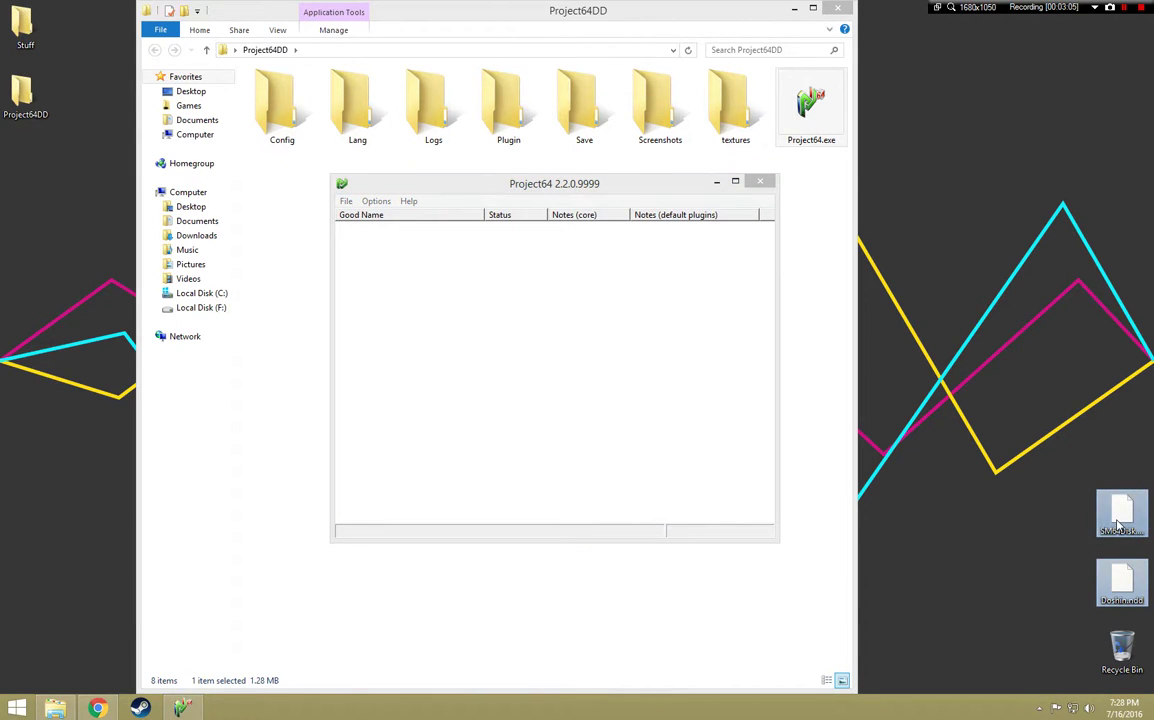
pyautogui.moveTo(1112, 516); pyautogui.dragTo(296, 470)
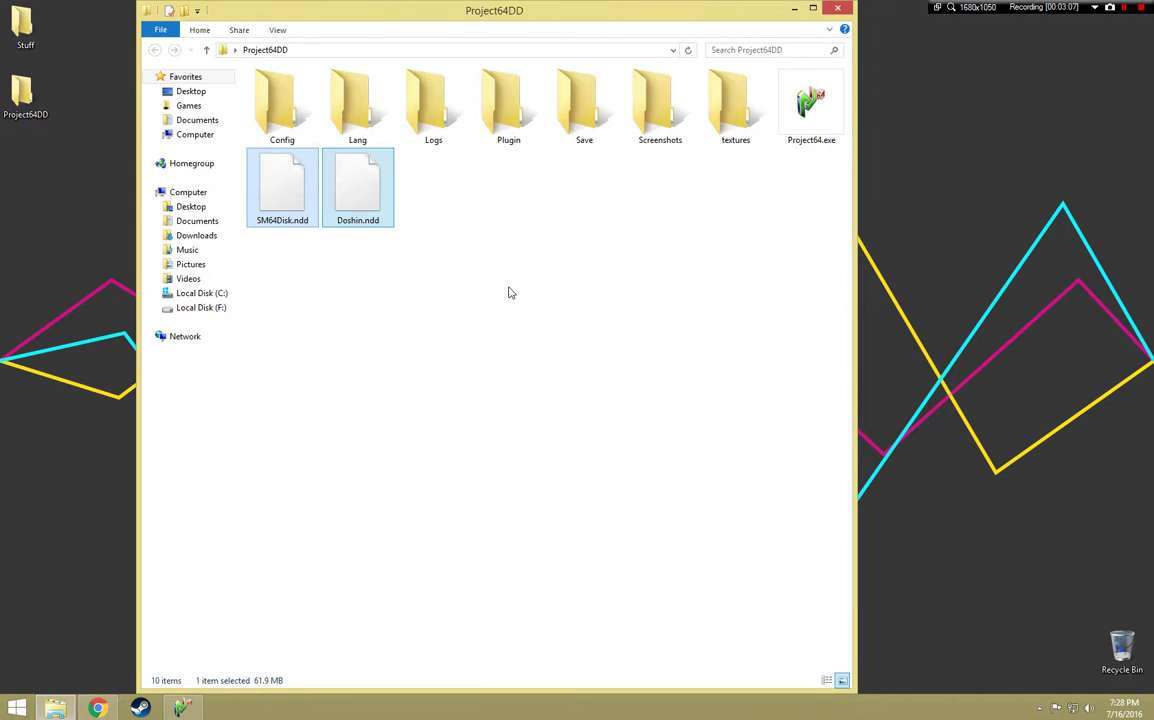
pyautogui.click(182, 708)
pyautogui.click(300, 456)
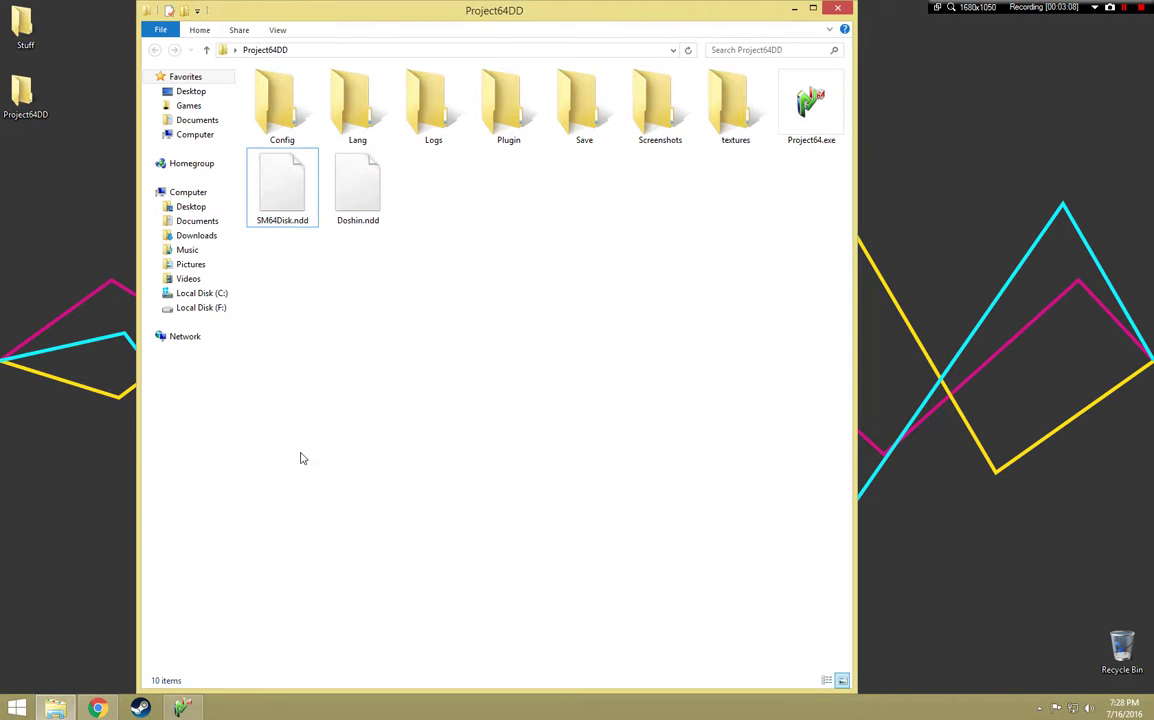
# Try to load Doshin.ndd from the Desktop's Project64DD folder in Project64, cancel the IPL ROM selection and close the emulator and folder windows
pyautogui.click(182, 708)
pyautogui.moveTo(495, 188); pyautogui.dragTo(582, 186)
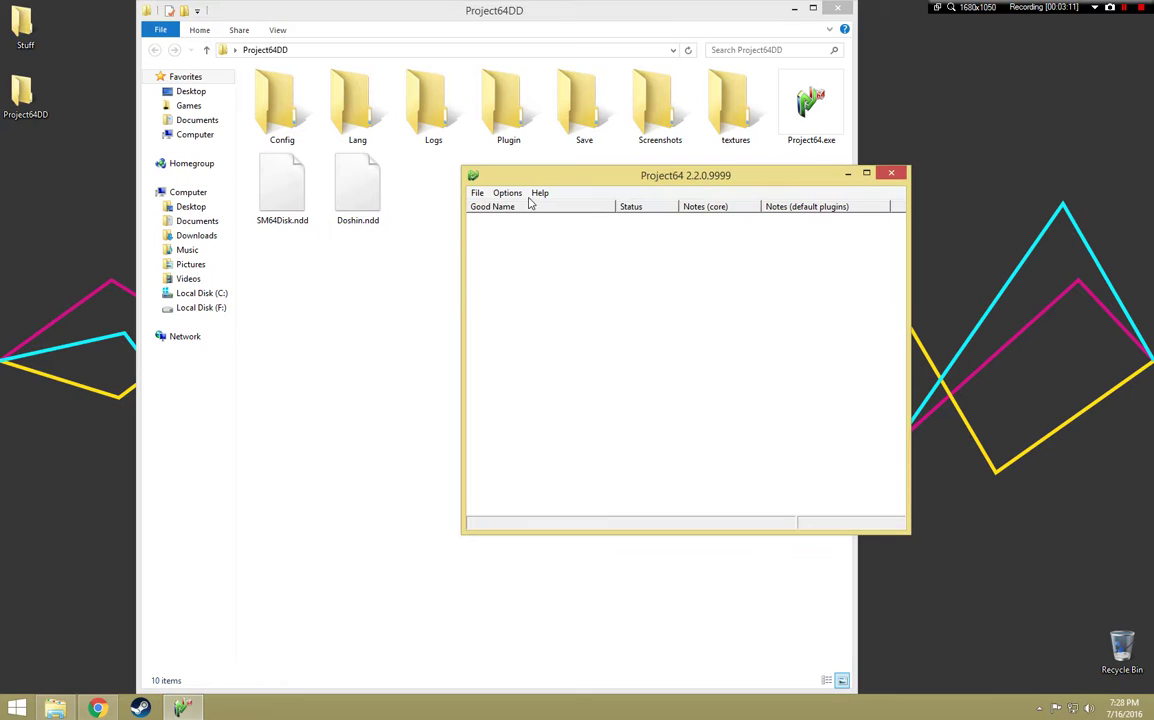
pyautogui.click(478, 192)
pyautogui.click(512, 212)
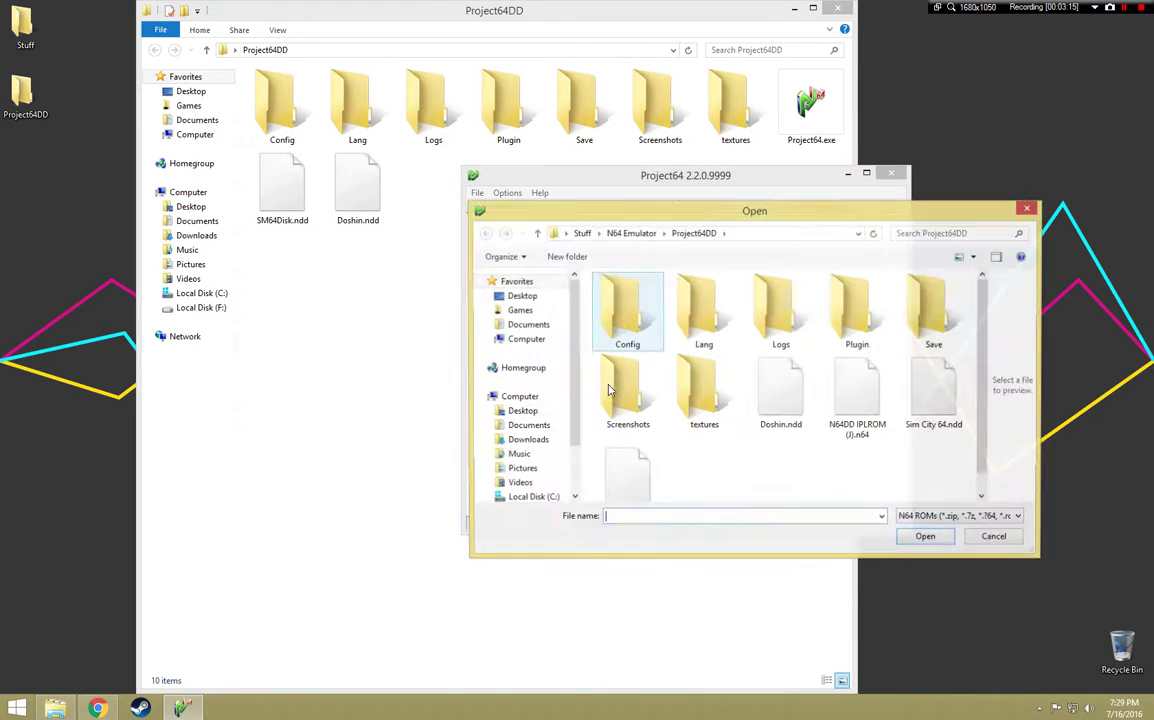
pyautogui.click(498, 300)
pyautogui.doubleClick(826, 372)
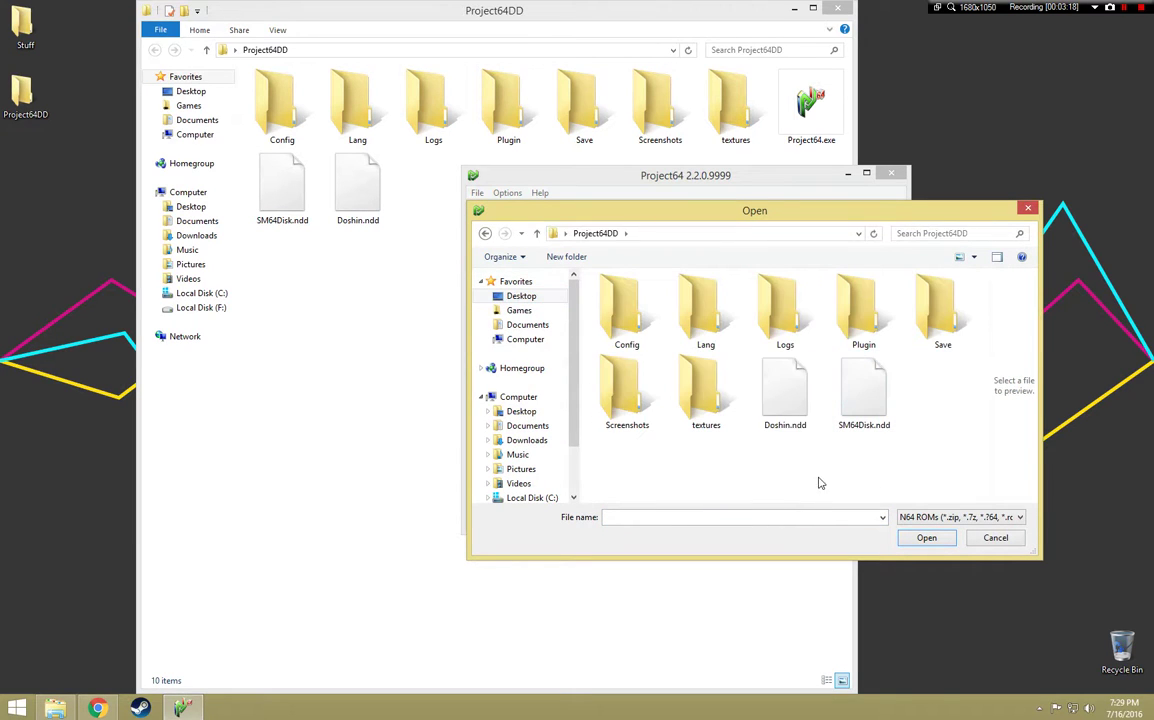
pyautogui.doubleClick(789, 413)
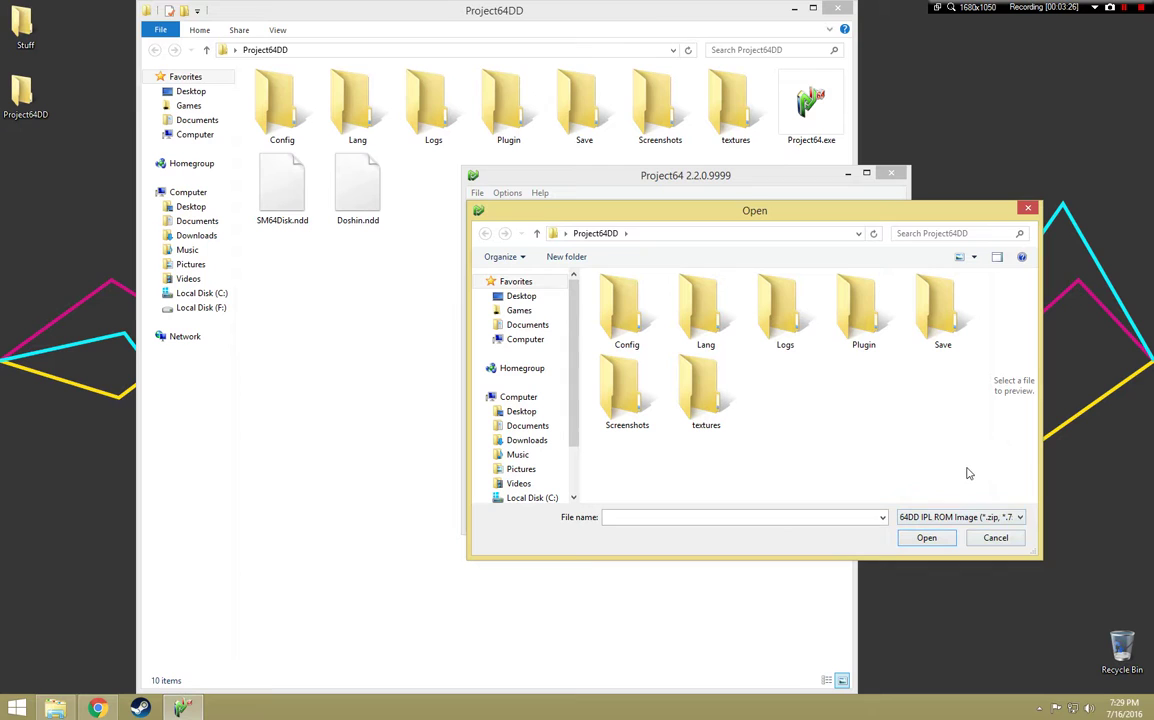
pyautogui.click(1000, 541)
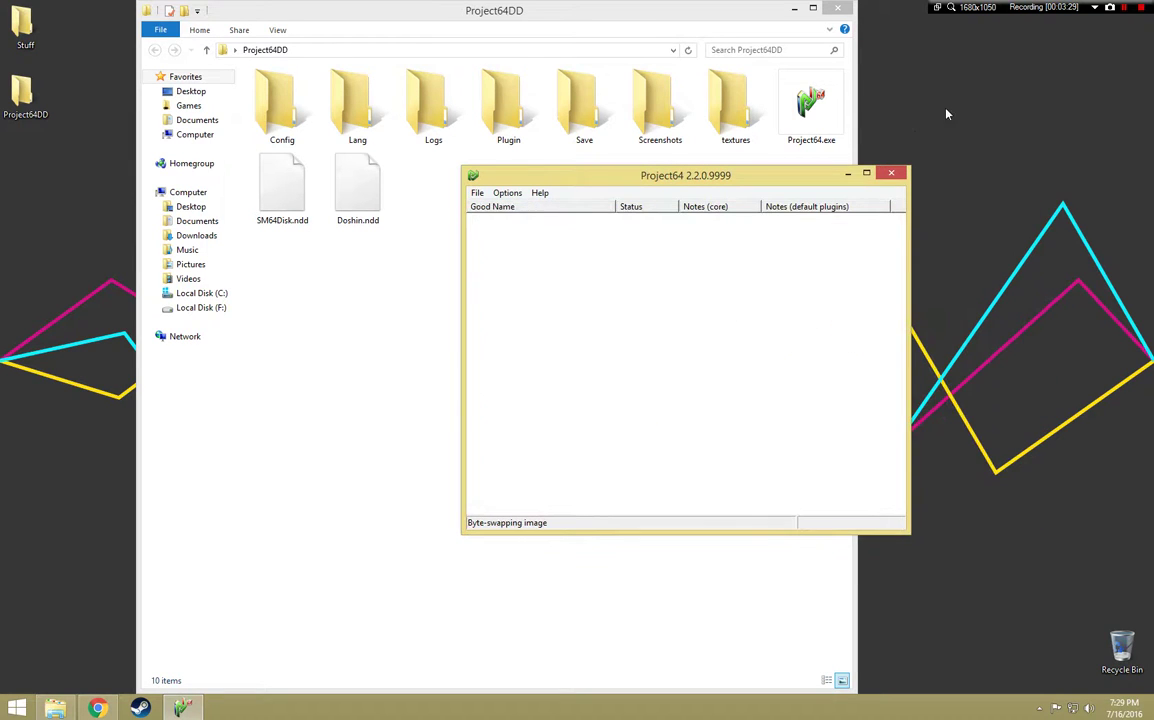
pyautogui.click(832, 9)
pyautogui.click(891, 173)
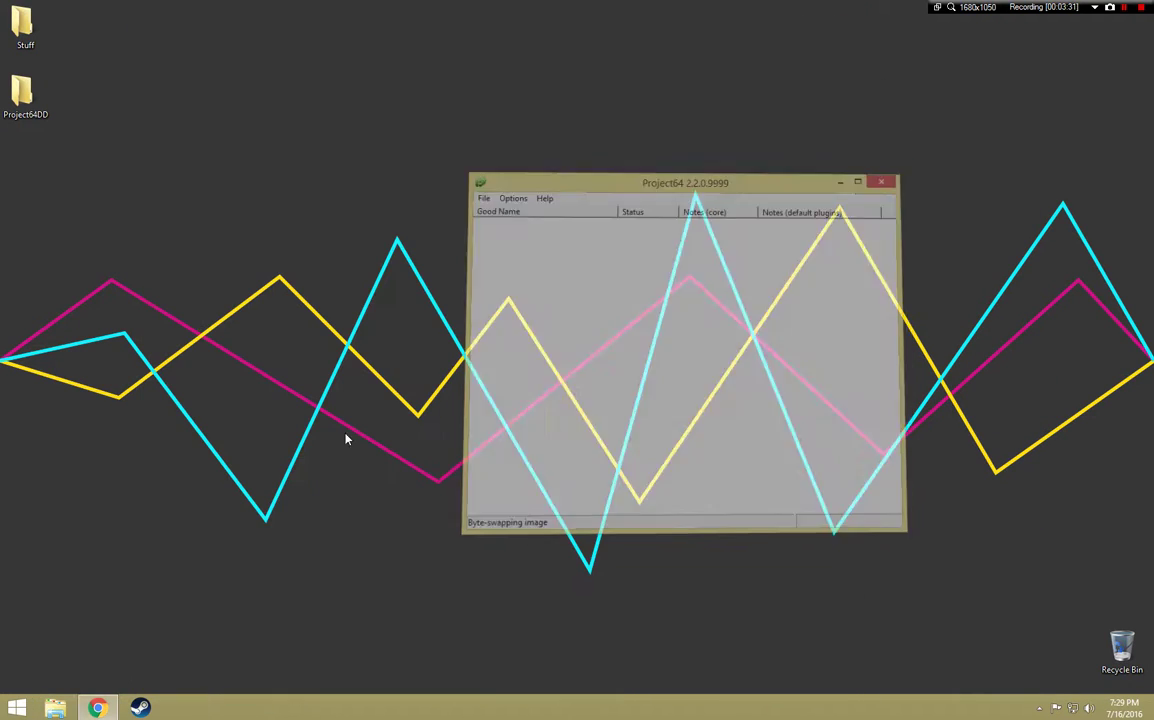
# Download the "64DD IPL (JPN)" (Retail) [v1.2] dump from 64DD.org in Chrome and save N64DD_IPLROM_(J).zip to the Desktop
pyautogui.click(97, 707)
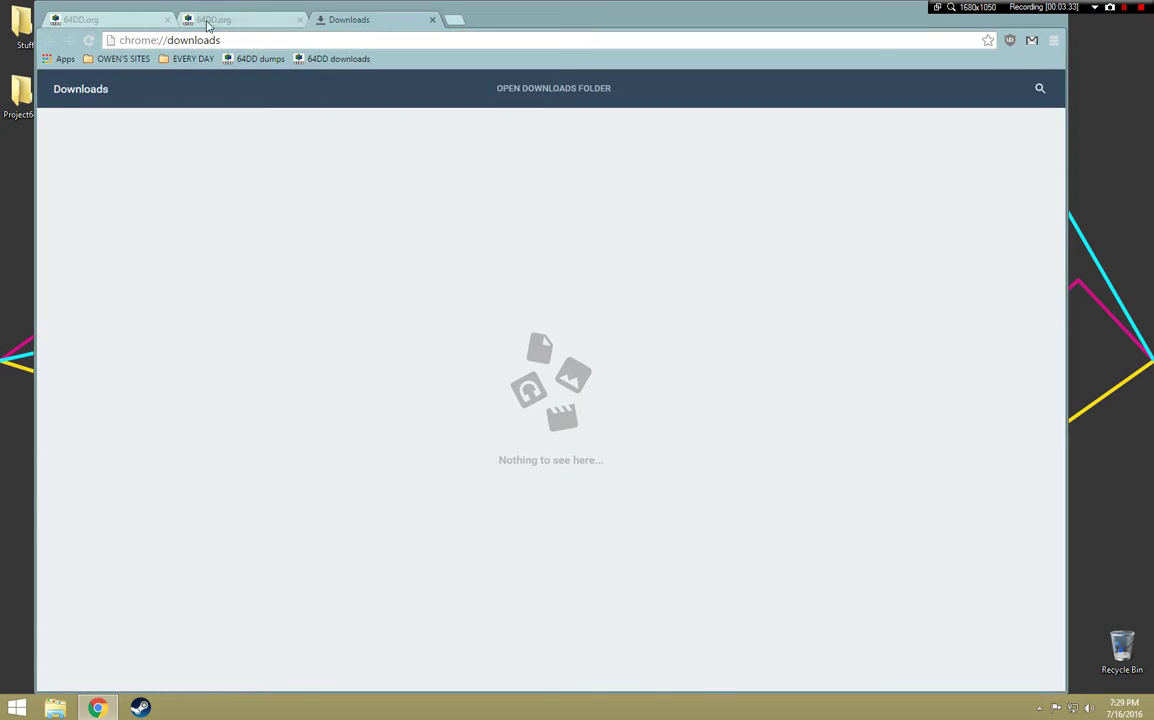
pyautogui.click(208, 20)
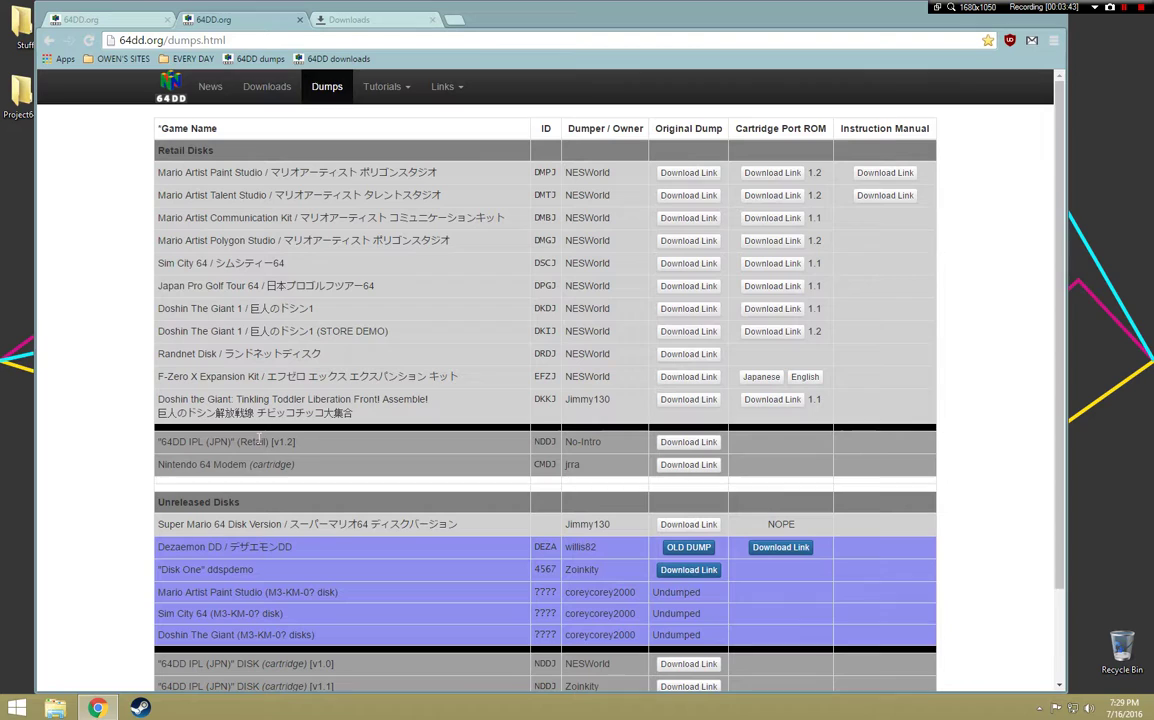
pyautogui.moveTo(313, 443); pyautogui.dragTo(193, 441)
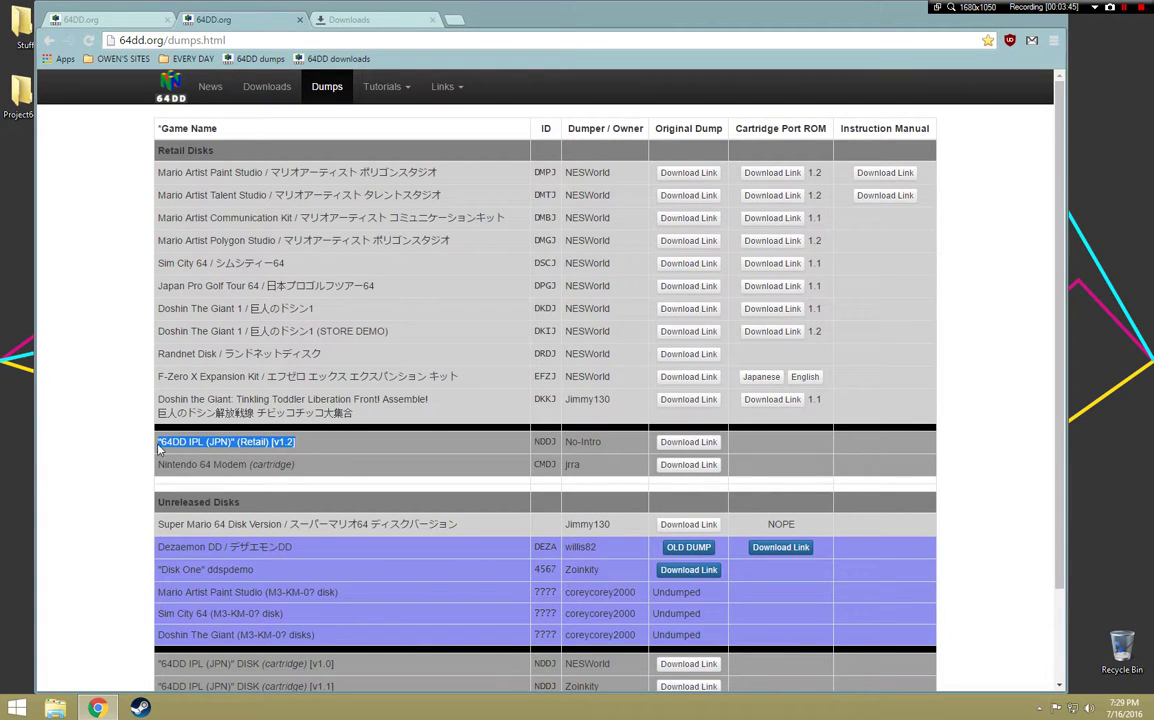
pyautogui.click(101, 459)
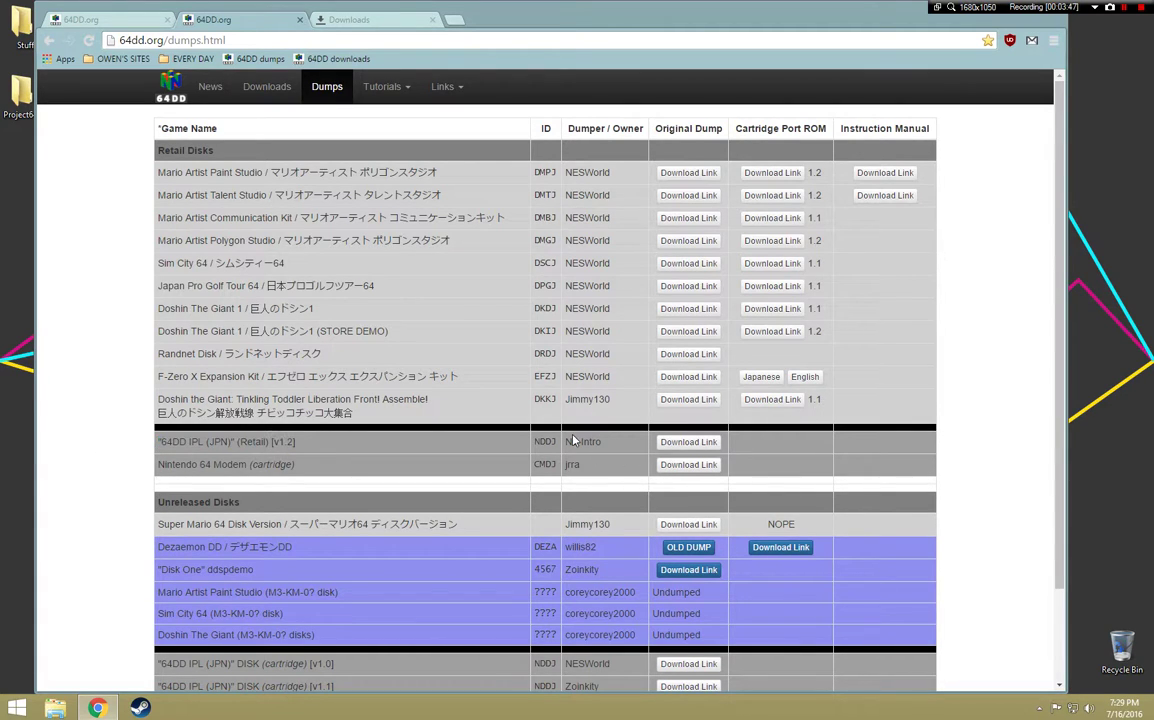
pyautogui.click(686, 444)
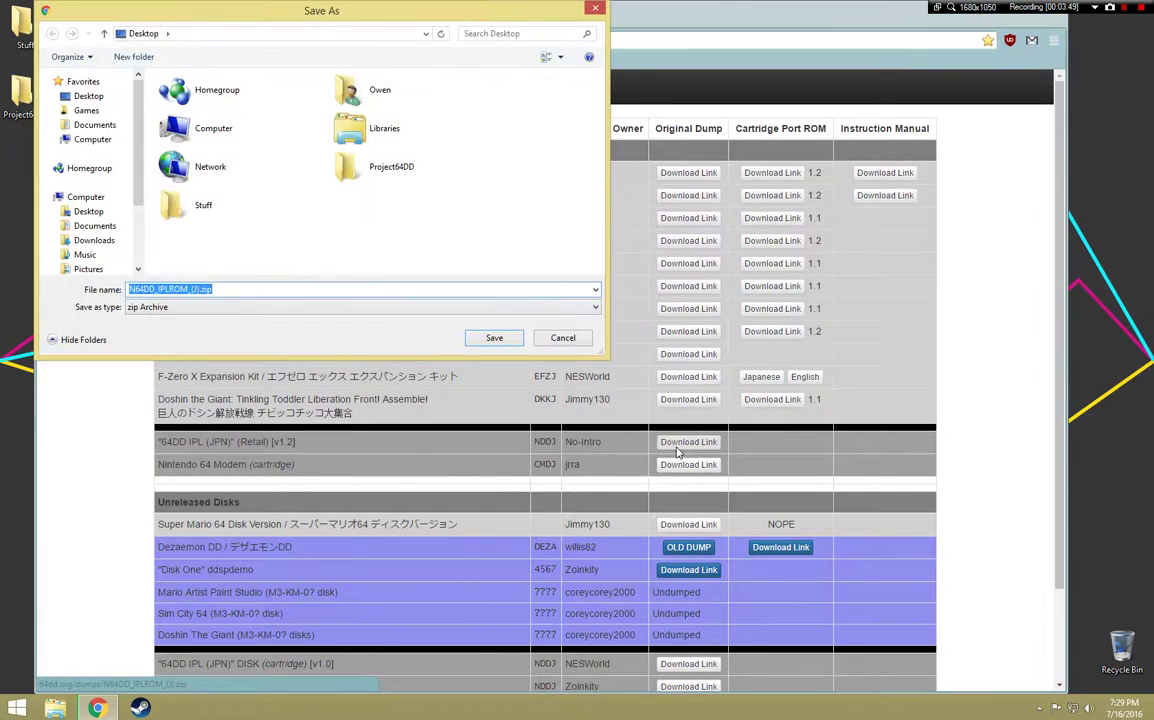
pyautogui.press('Return')
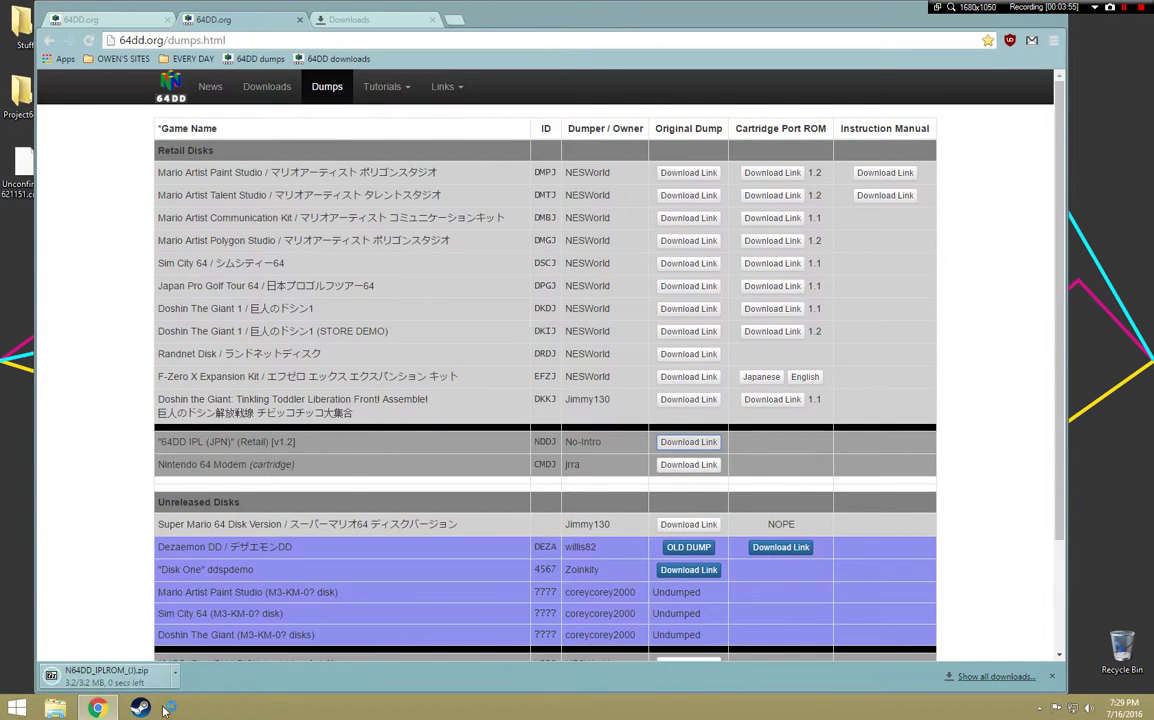
# Extract N64DD IPLROM (J).n64 from the downloaded zip to the Desktop, and permanently delete the zip
pyautogui.moveTo(35, 140); pyautogui.dragTo(90, 140)
pyautogui.doubleClick(23, 163)
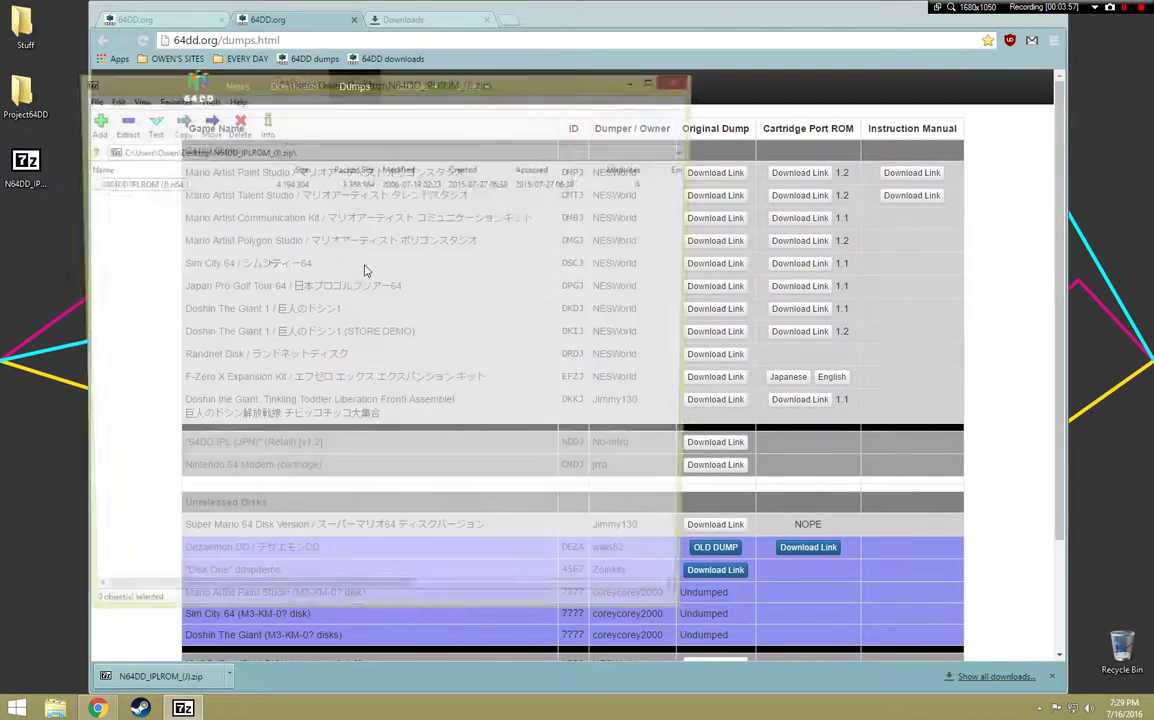
pyautogui.moveTo(22, 230); pyautogui.dragTo(22, 232)
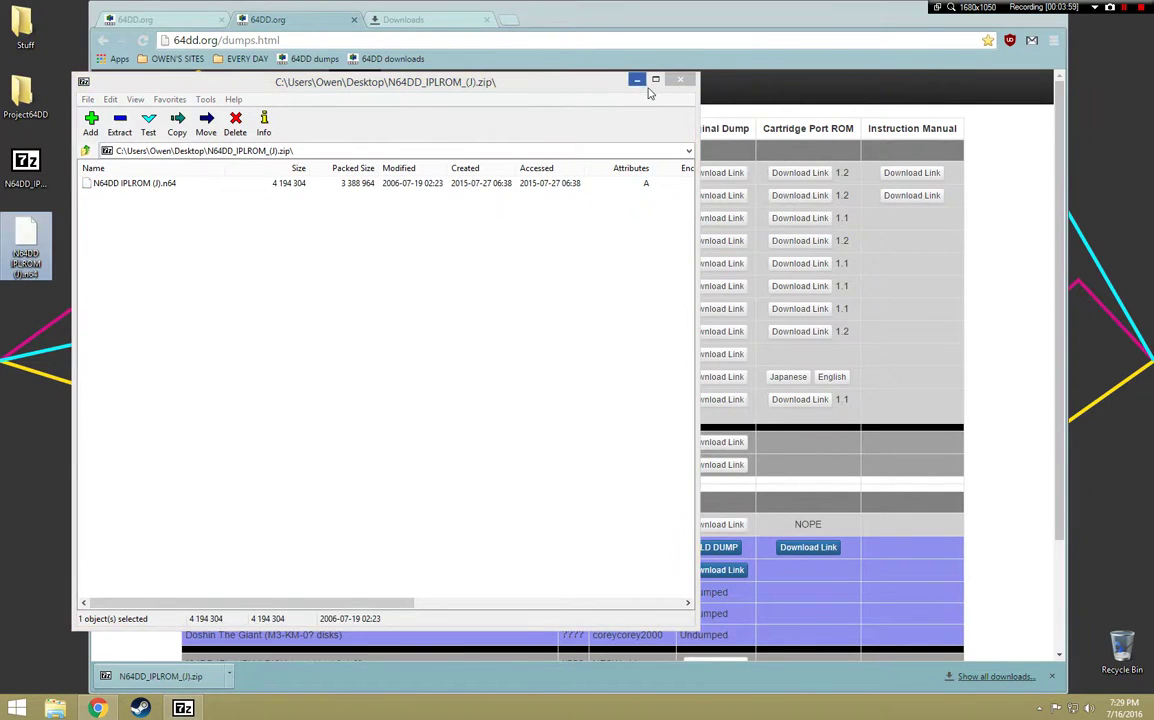
pyautogui.hotkey('alt', 'F4')
pyautogui.hotkey('shift', 'Delete')
pyautogui.press('Return')
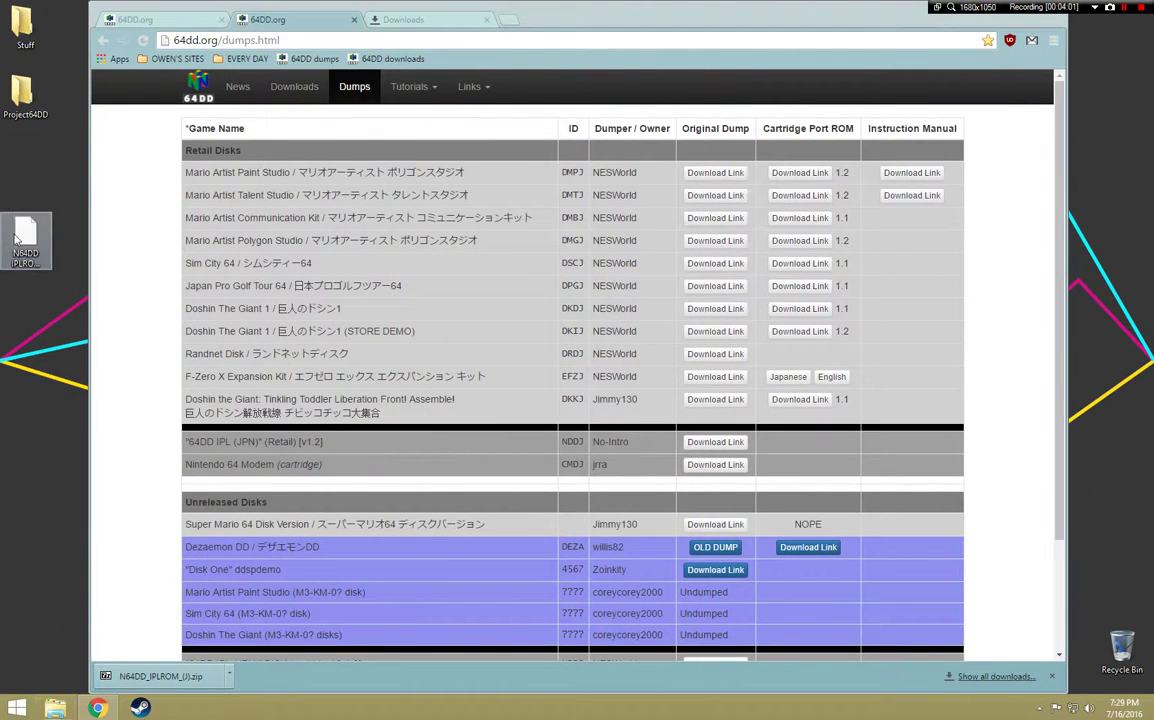
# Move N64DD IPLROM (J).n64 from the Desktop into the Project64DD folder and open that folder
pyautogui.moveTo(18, 175); pyautogui.dragTo(25, 95)
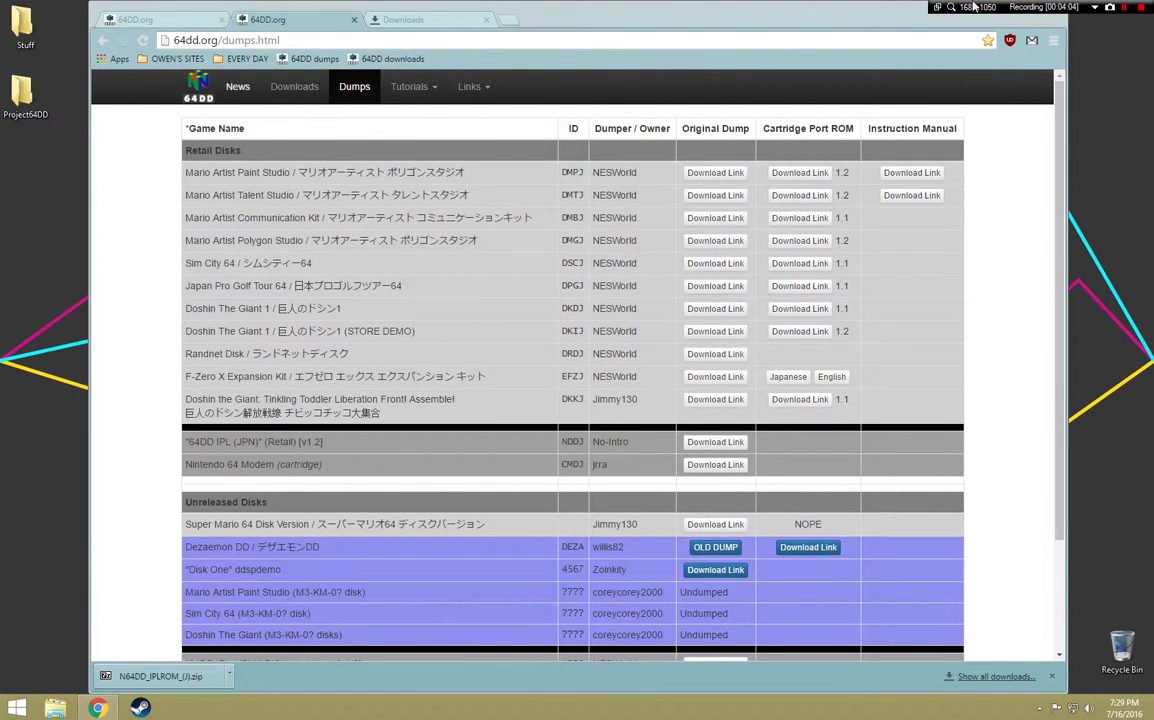
pyautogui.click(84, 706)
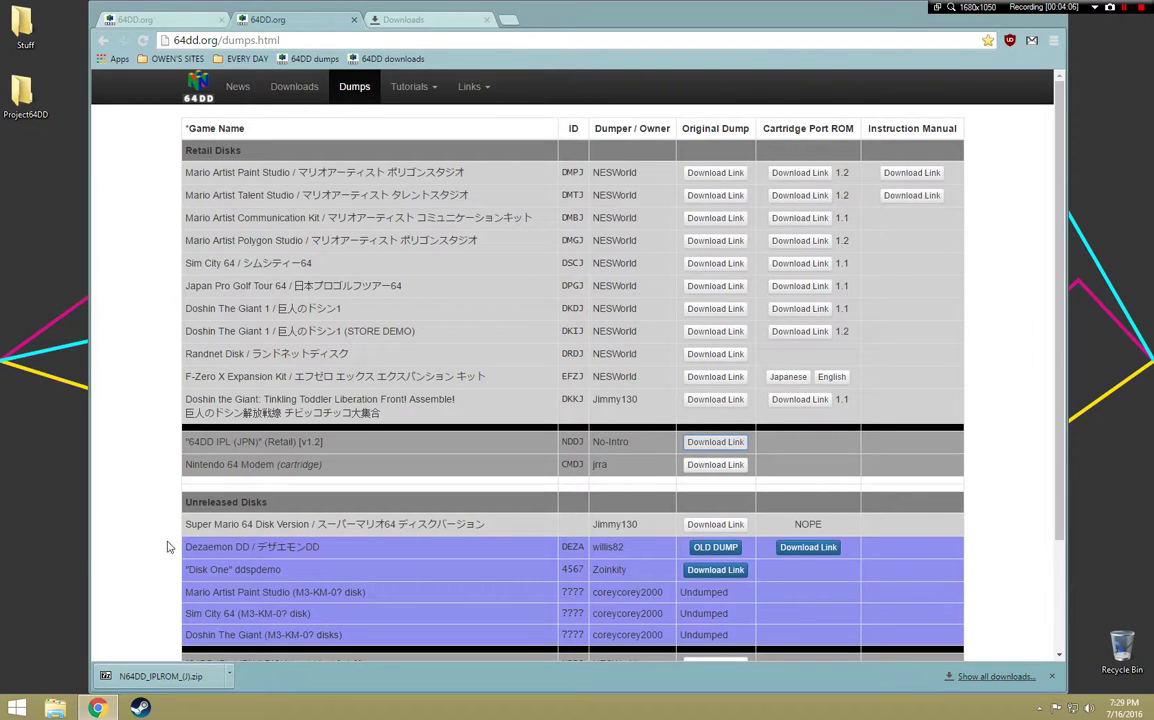
pyautogui.click(104, 710)
pyautogui.doubleClick(25, 95)
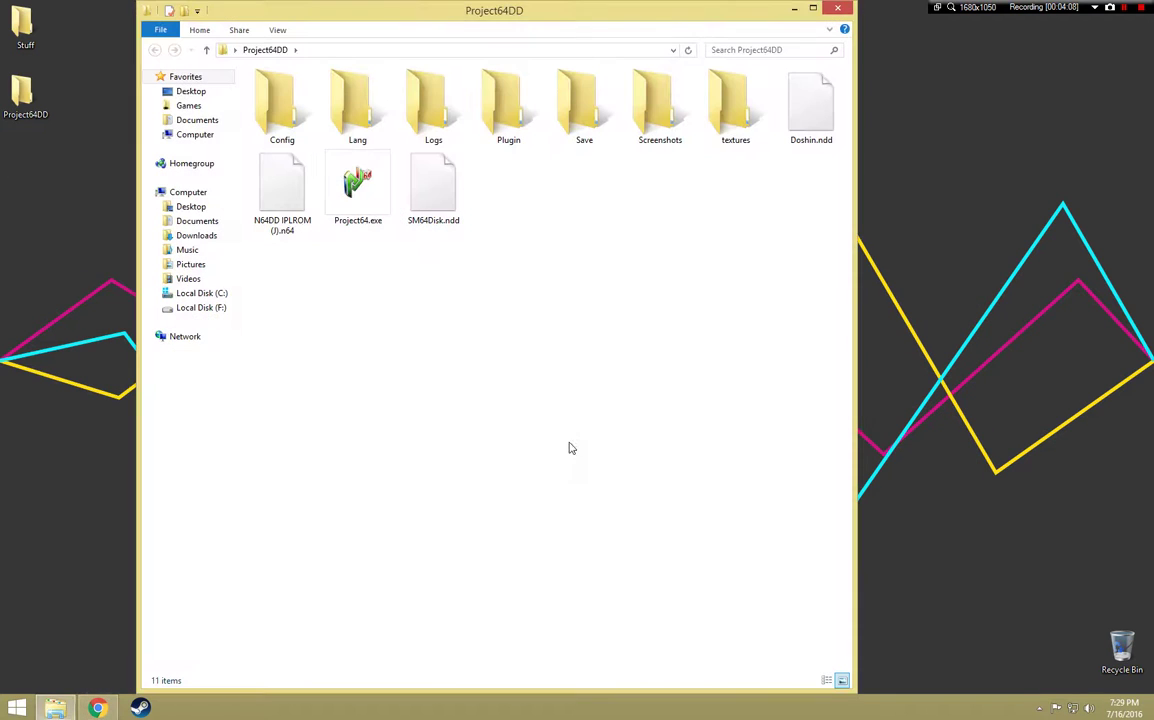
# Launch Project64.exe and load Doshin.ndd with N64DD IPLROM (J).n64 as the 64DD IPL ROM image
pyautogui.doubleClick(374, 216)
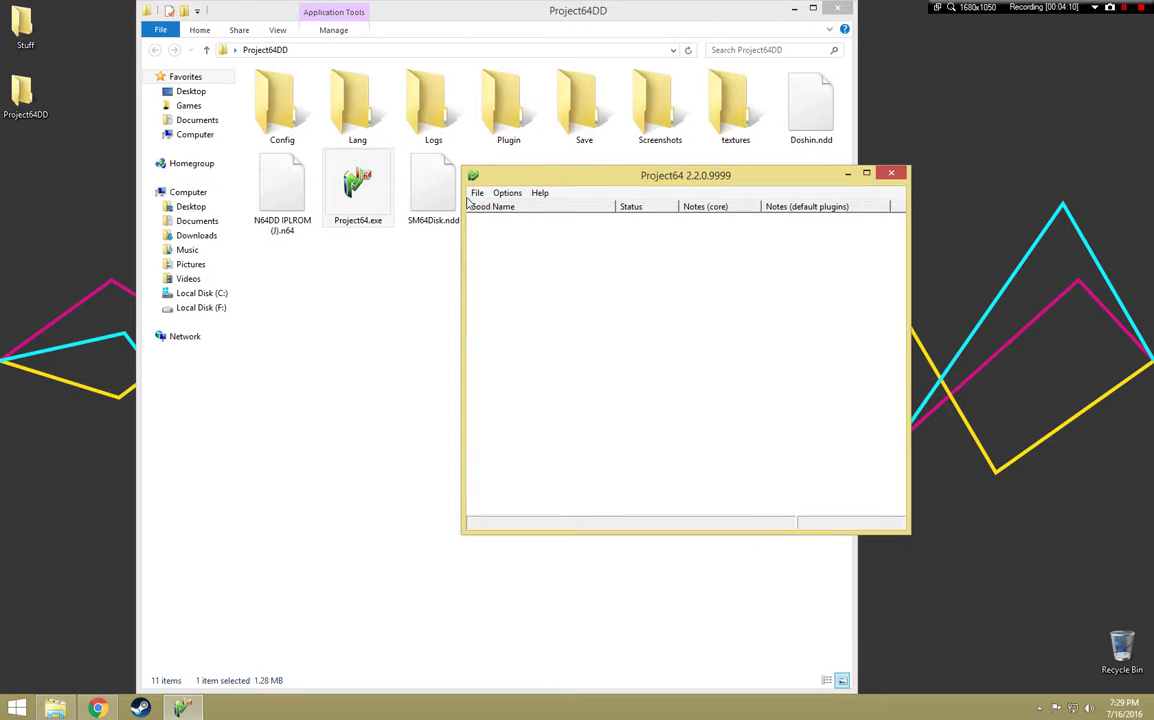
pyautogui.click(477, 192)
pyautogui.click(510, 208)
pyautogui.click(785, 388)
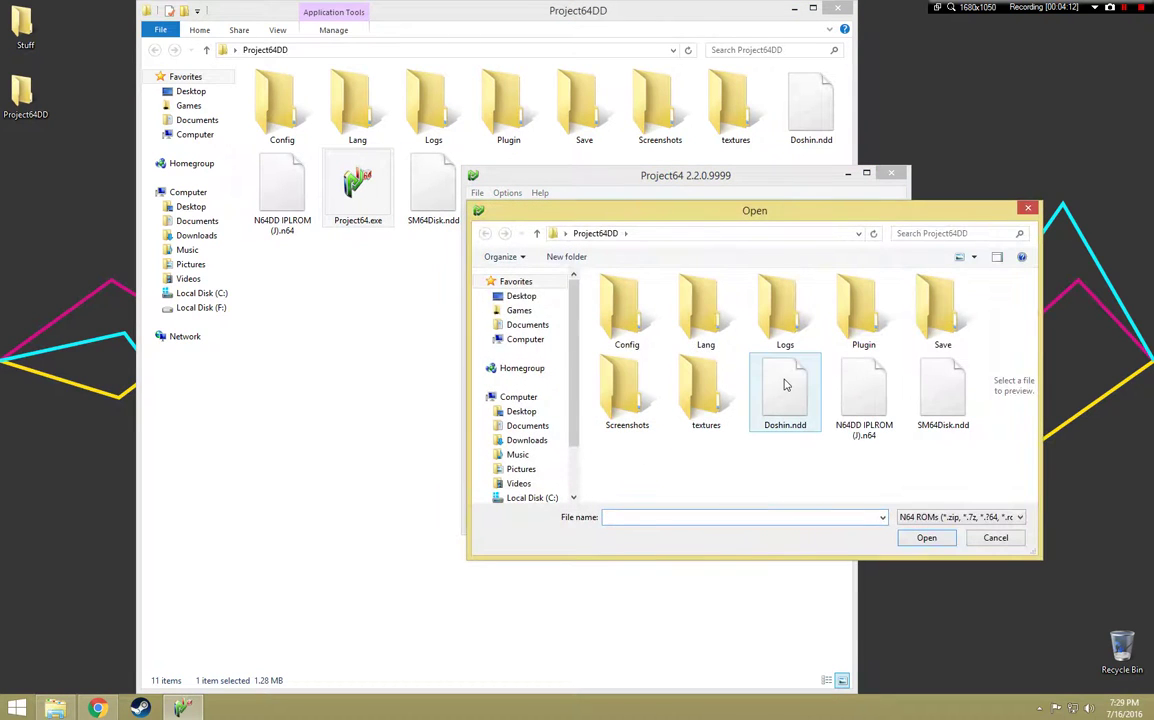
pyautogui.doubleClick(785, 385)
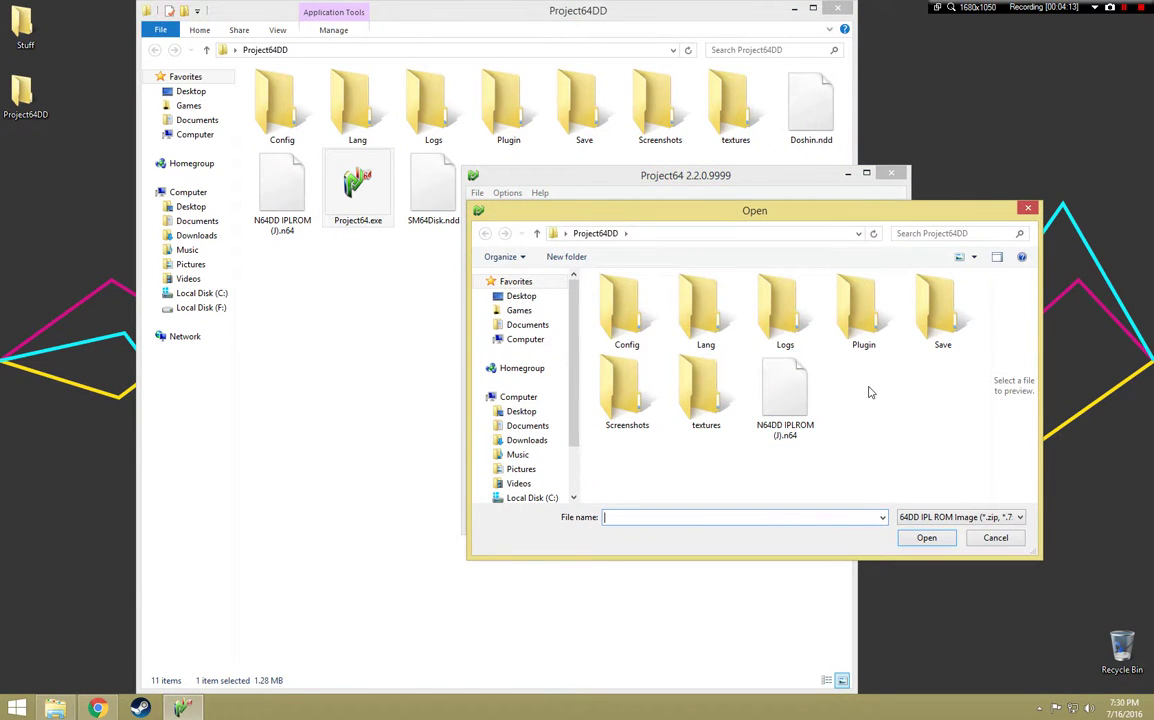
pyautogui.doubleClick(786, 400)
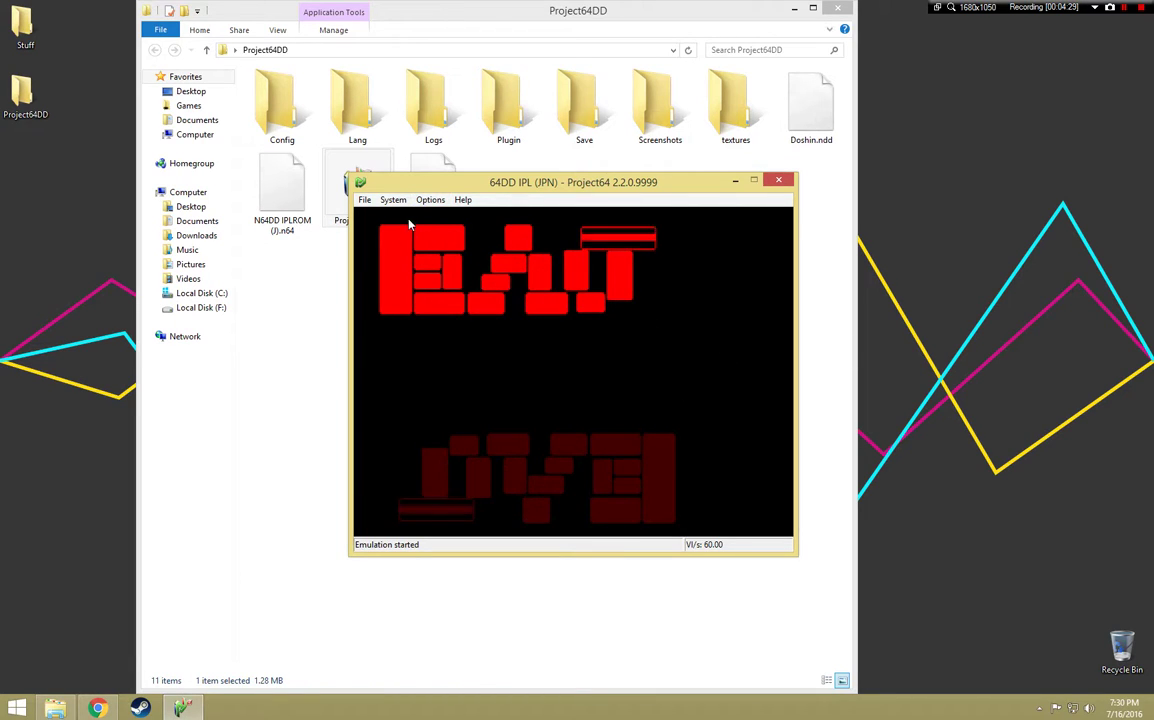
pyautogui.click(430, 200)
pyautogui.click(448, 284)
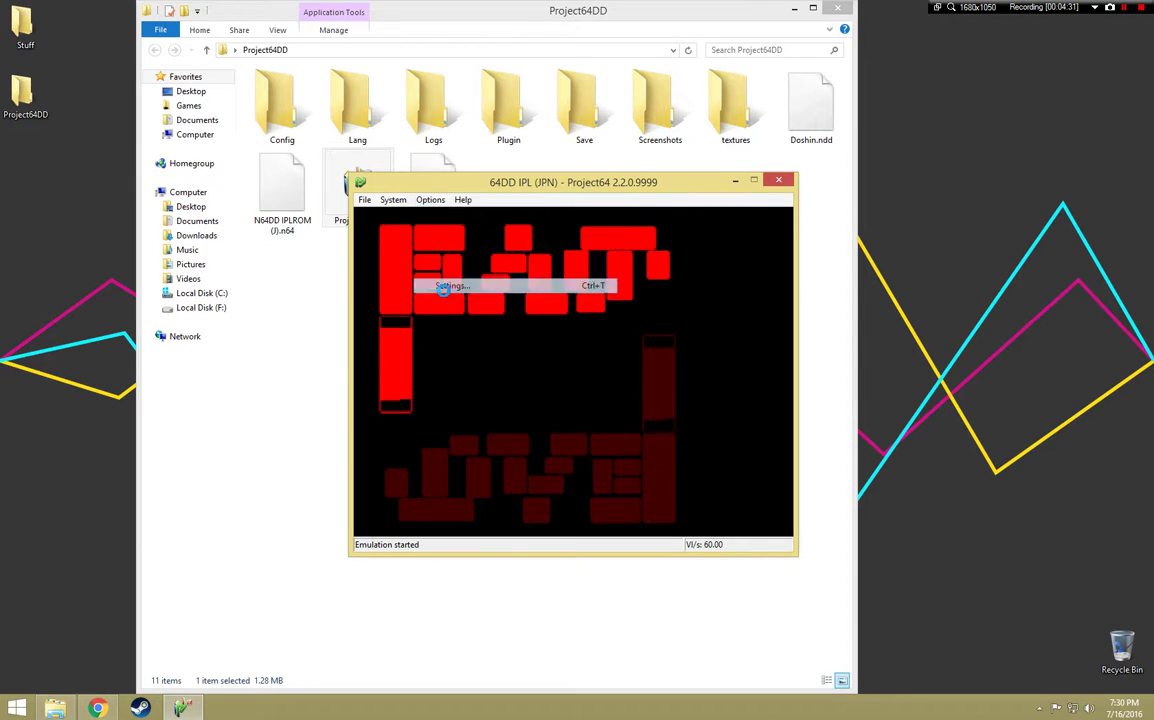
pyautogui.click(634, 458)
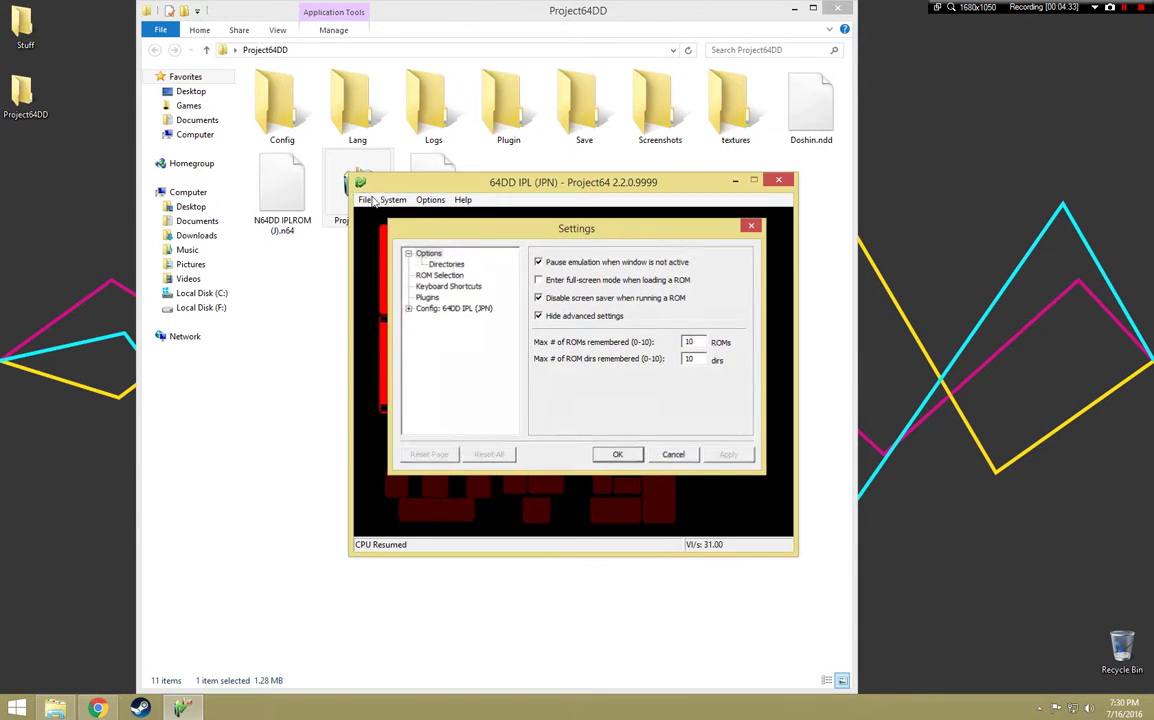
# Open the input plugin configuration and map Controller 1's digital pad up, left, right and down to the matching gamepad PoV 1 directions
pyautogui.click(430, 200)
pyautogui.click(449, 268)
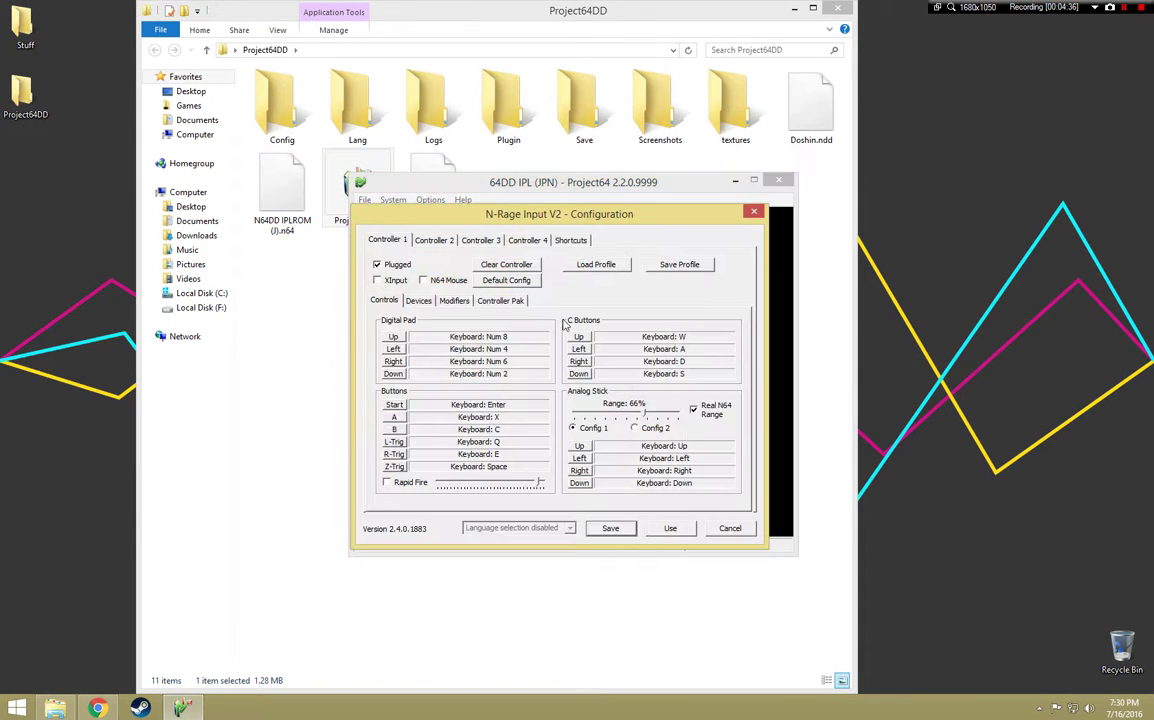
pyautogui.click(393, 337)
pyautogui.click(393, 349)
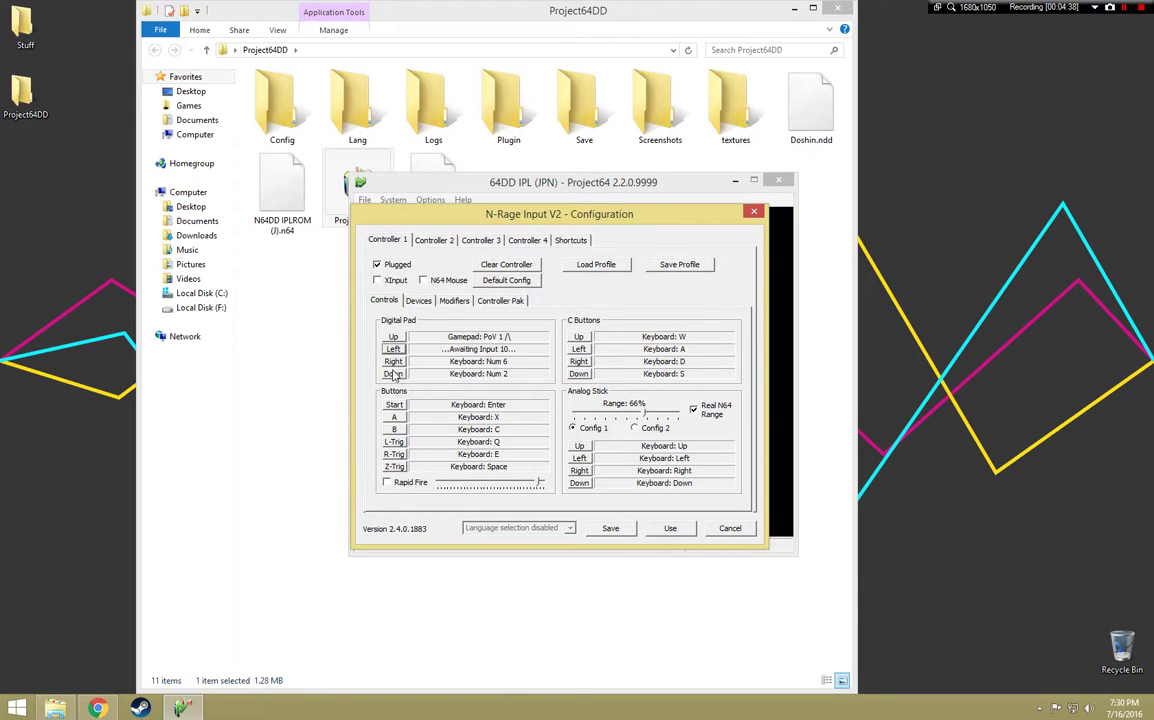
pyautogui.click(393, 361)
pyautogui.click(393, 373)
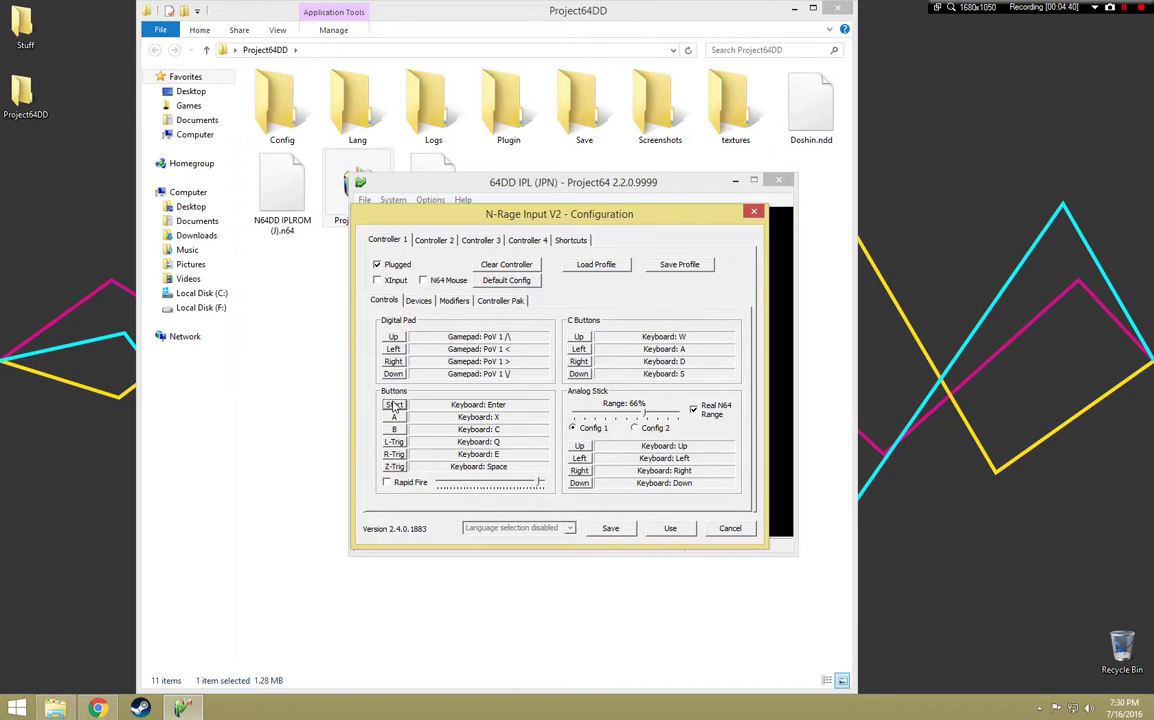
# Map Start, A, B and L-Trig to gamepad buttons 07, 00, 01 and 04, R-Trig to Z-axis - and Z-Trig to Z-axis +
pyautogui.click(394, 418)
pyautogui.click(395, 444)
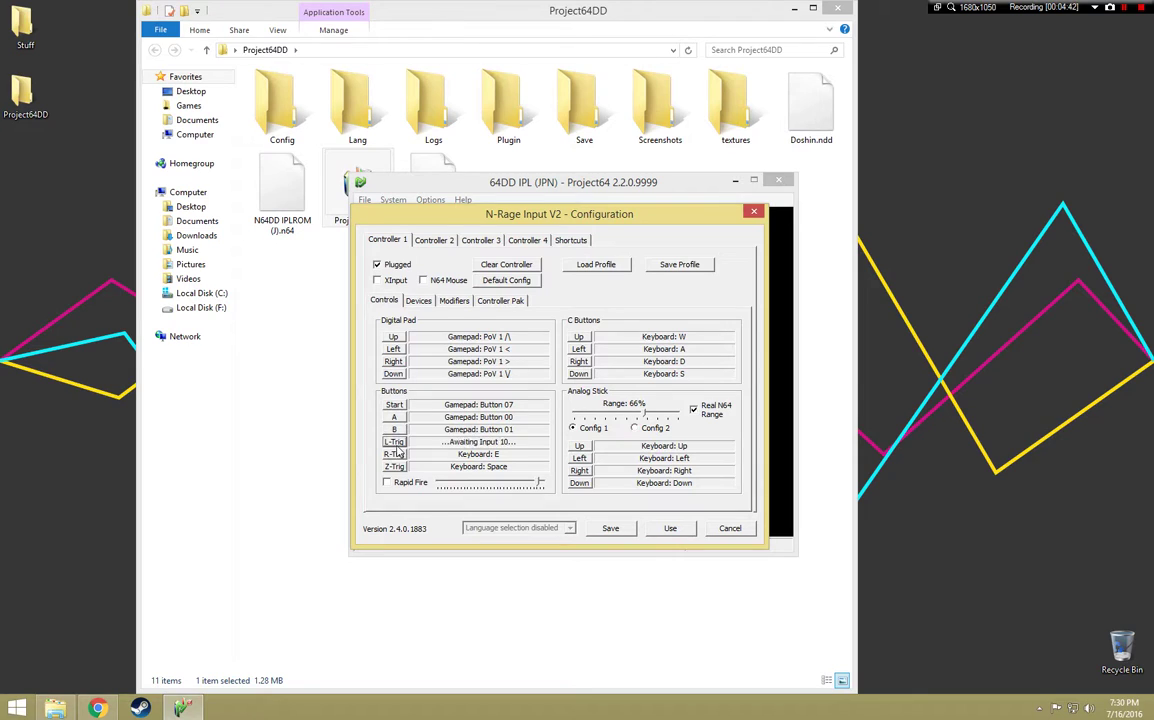
pyautogui.click(396, 455)
pyautogui.click(396, 467)
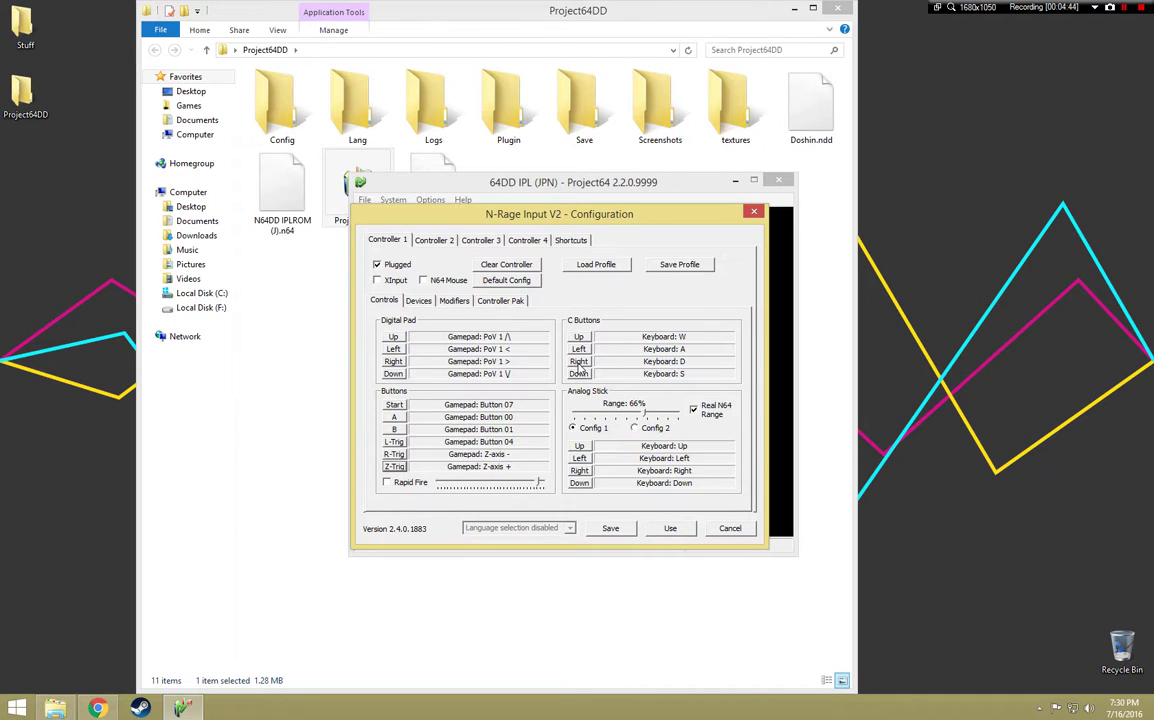
# Map the C buttons up and down to gamepad Y-rotation - and +, and left and right to X-rotation - and +
pyautogui.click(579, 337)
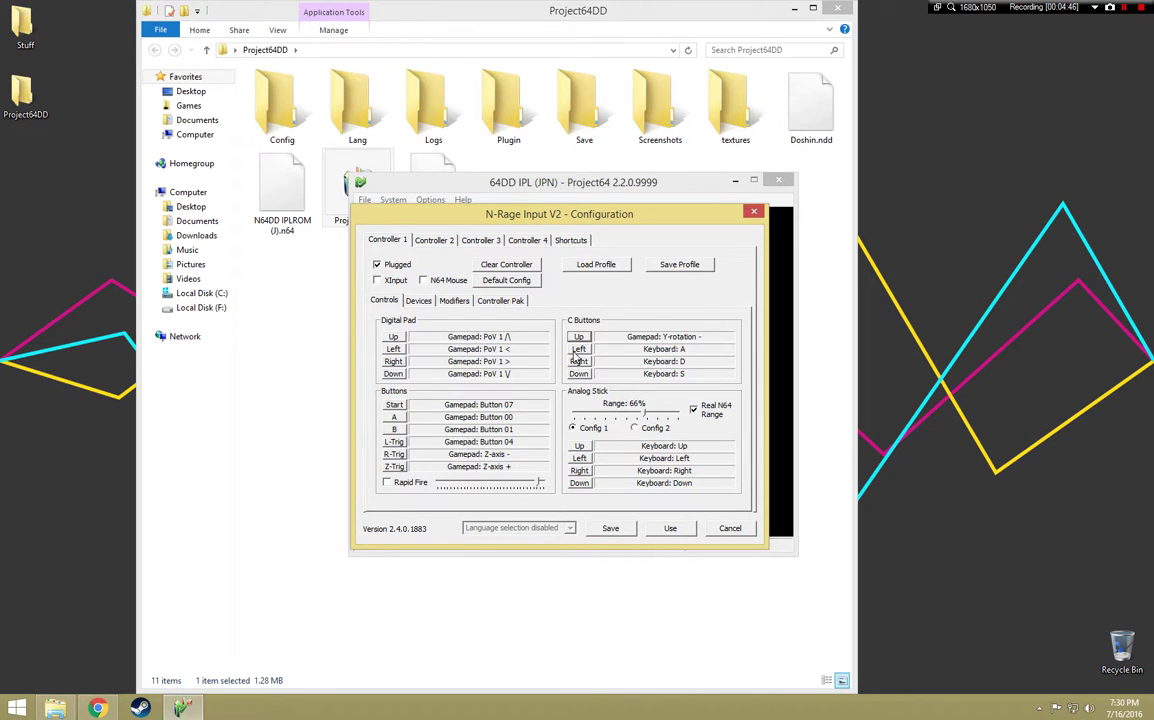
pyautogui.click(579, 350)
pyautogui.click(579, 362)
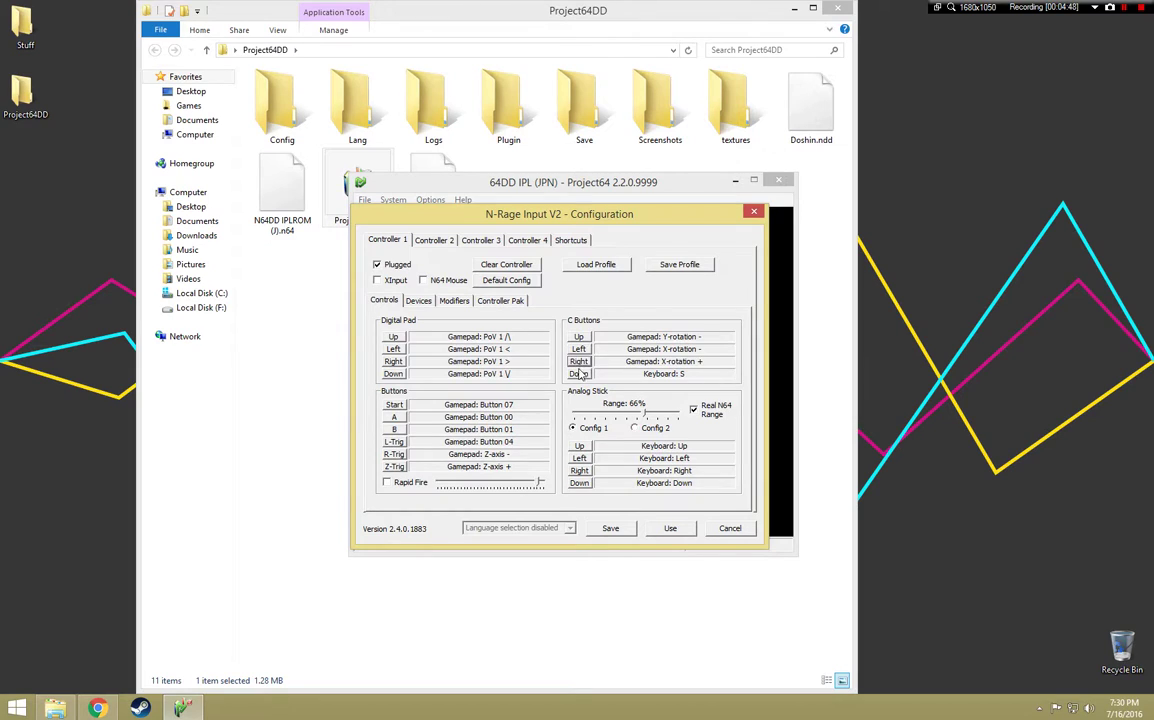
pyautogui.click(579, 374)
# Map the analog stick's up to gamepad Y-axis -, left to X-axis -, right to X-axis +, assign down, and apply the controller configuration
pyautogui.click(580, 448)
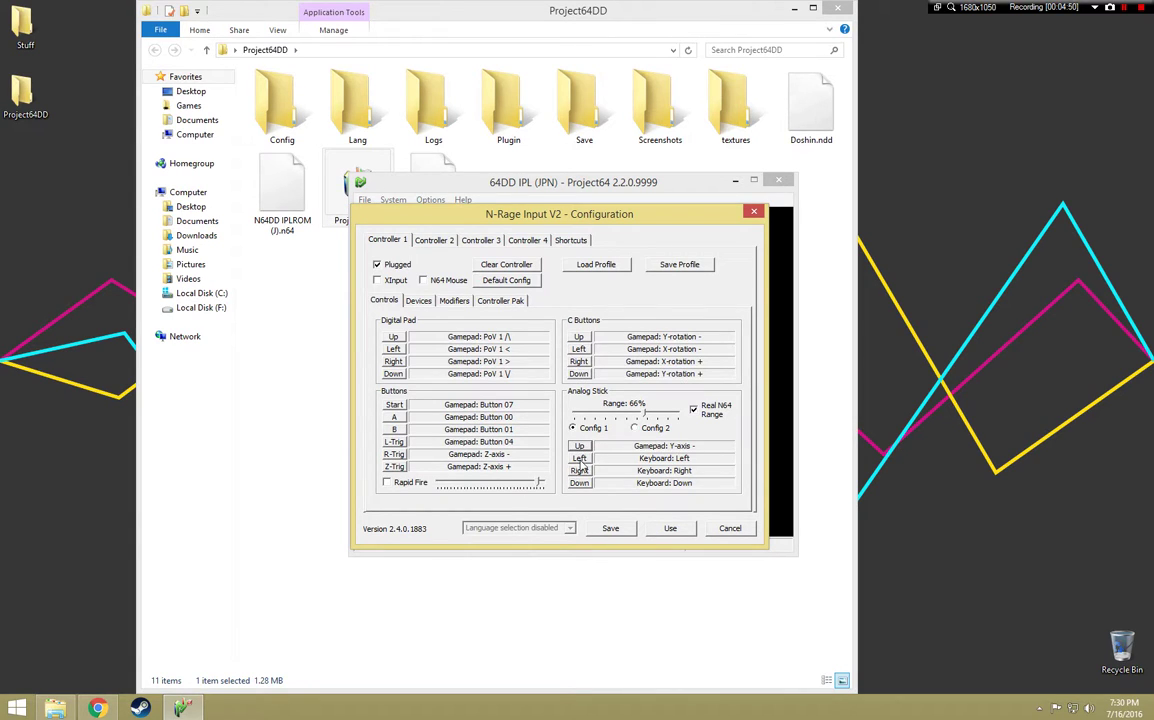
pyautogui.click(579, 458)
pyautogui.click(579, 470)
pyautogui.click(579, 483)
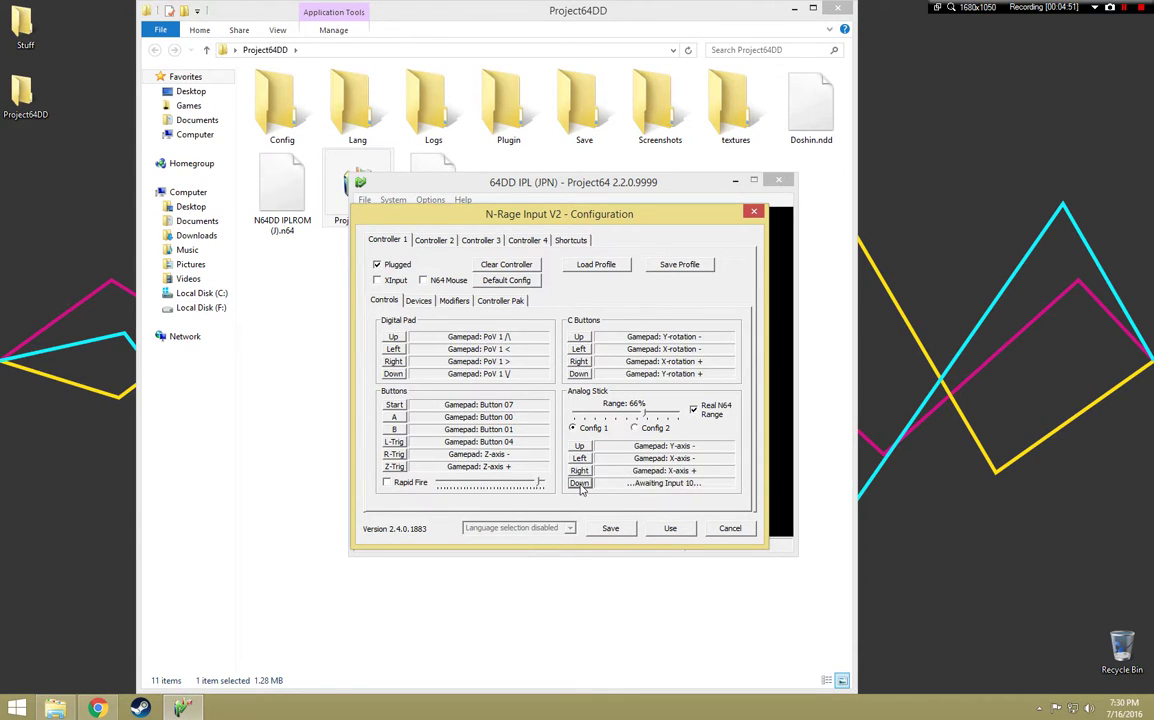
pyautogui.click(668, 530)
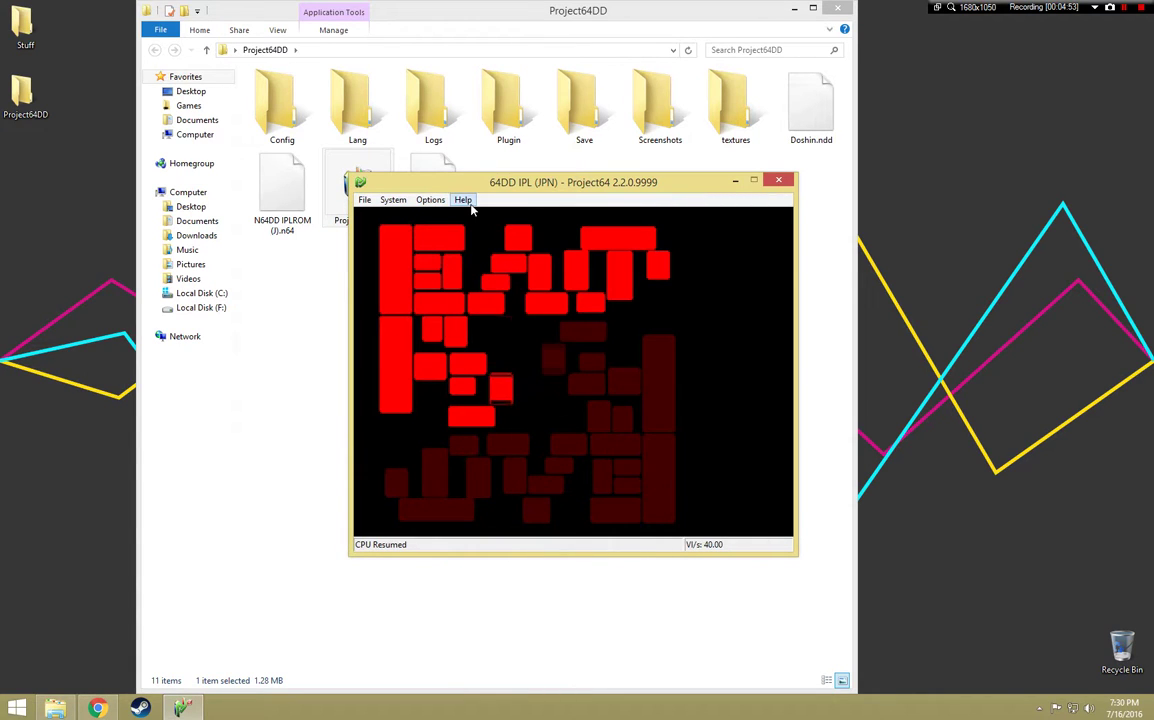
# Start the Doshin game from its title screen and reposition the emulator window on the desktop
pyautogui.press('Return')
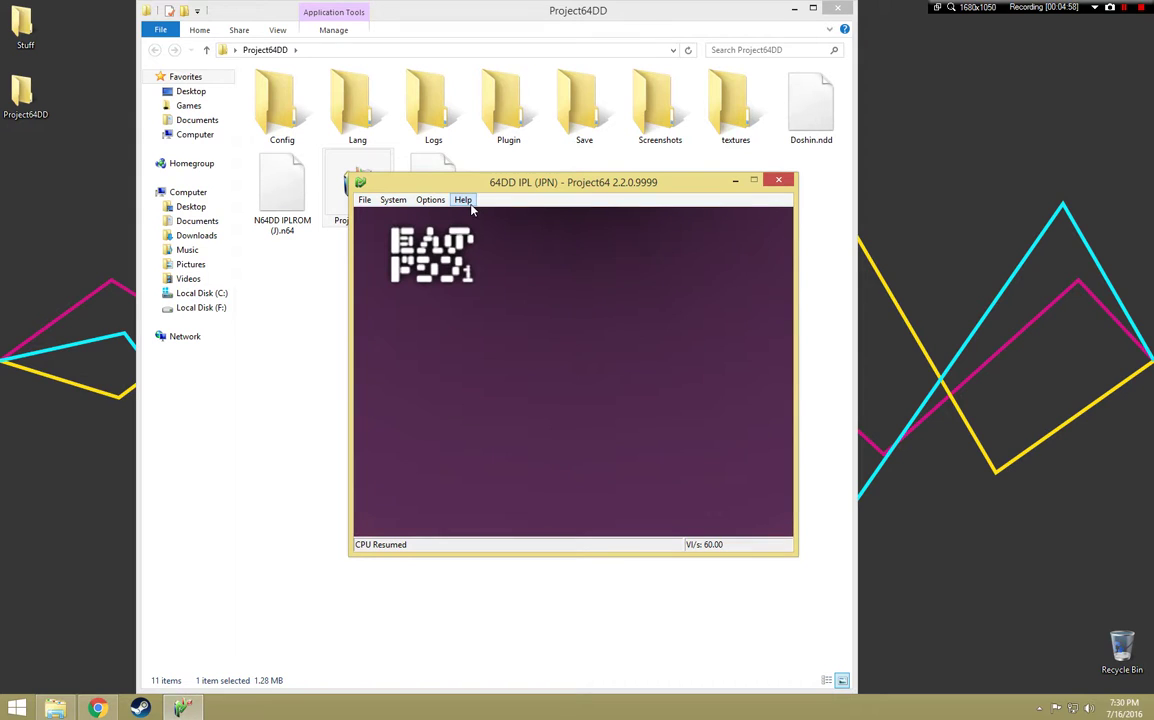
pyautogui.moveTo(508, 194); pyautogui.dragTo(486, 150)
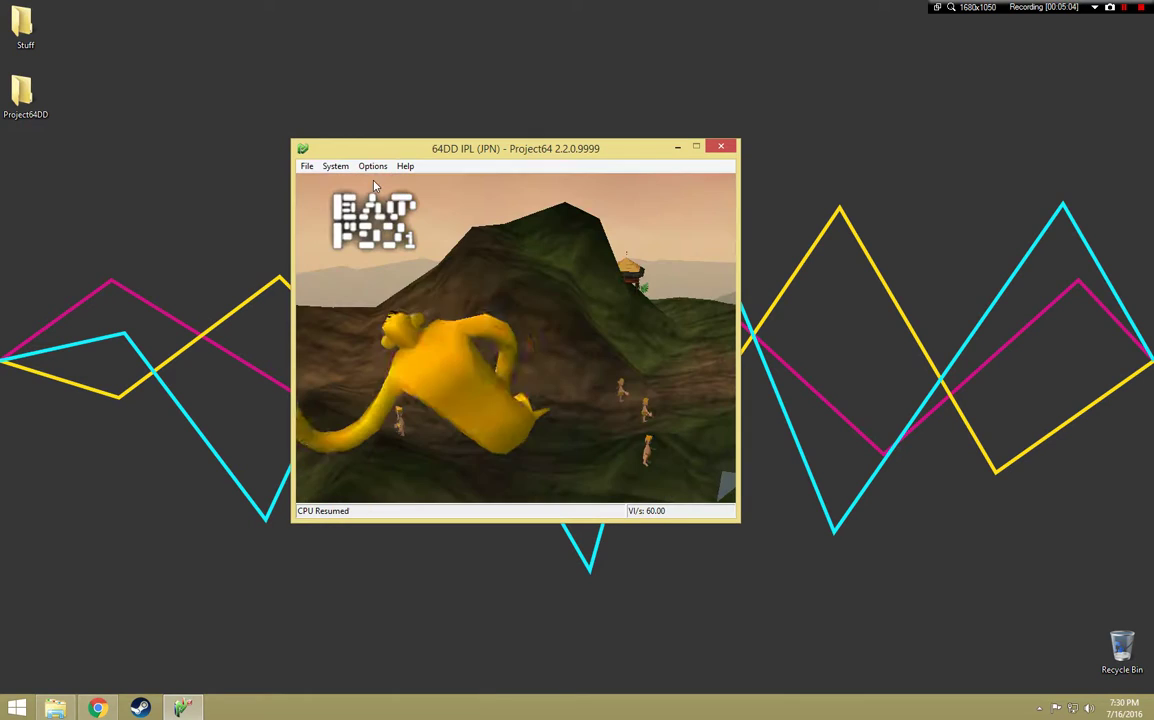
pyautogui.moveTo(541, 153); pyautogui.dragTo(567, 147)
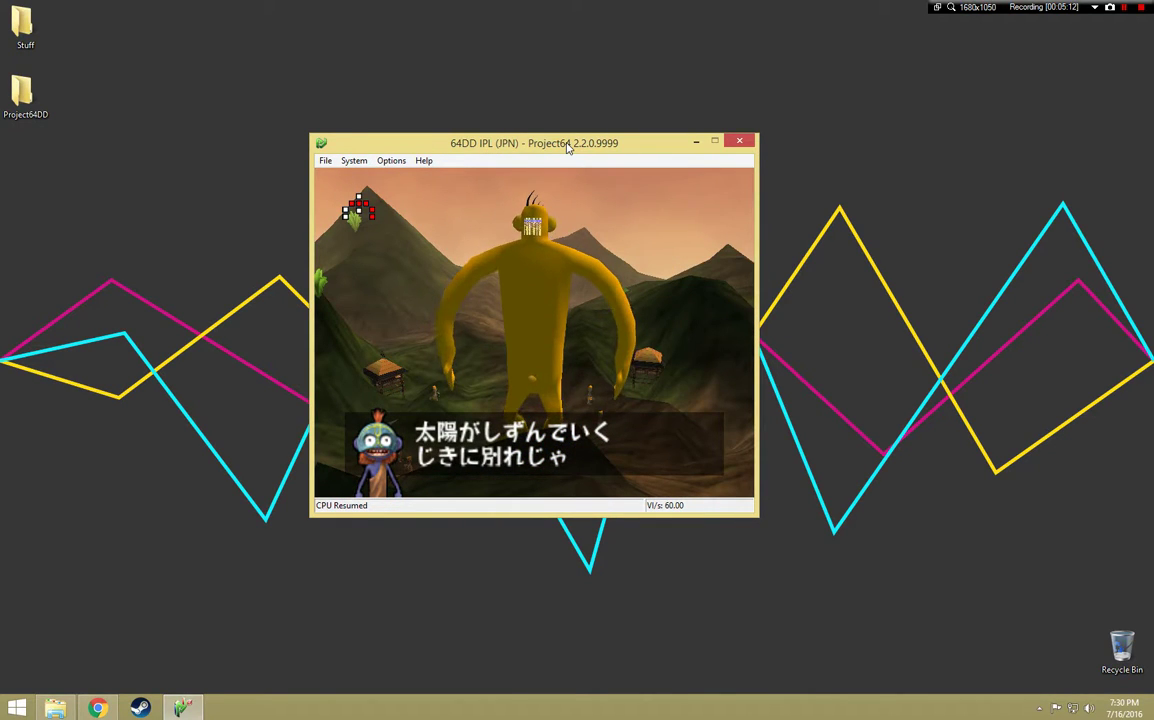
pyautogui.click(325, 160)
pyautogui.moveTo(362, 165)
pyautogui.click(602, 372)
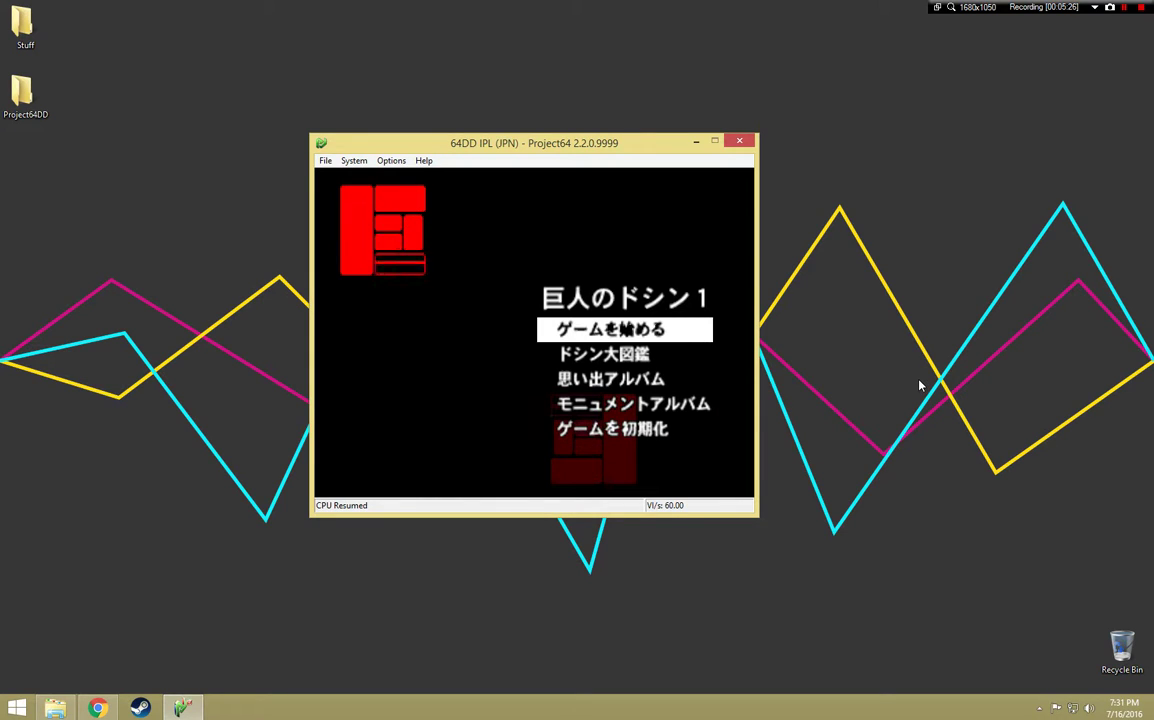
# Initialize the game data with ゲームを初期化 in the Doshin title menu, and start a new game with ゲームを始める
pyautogui.press('Down')
pyautogui.press('Down')
pyautogui.press('Down')
pyautogui.press('Down')
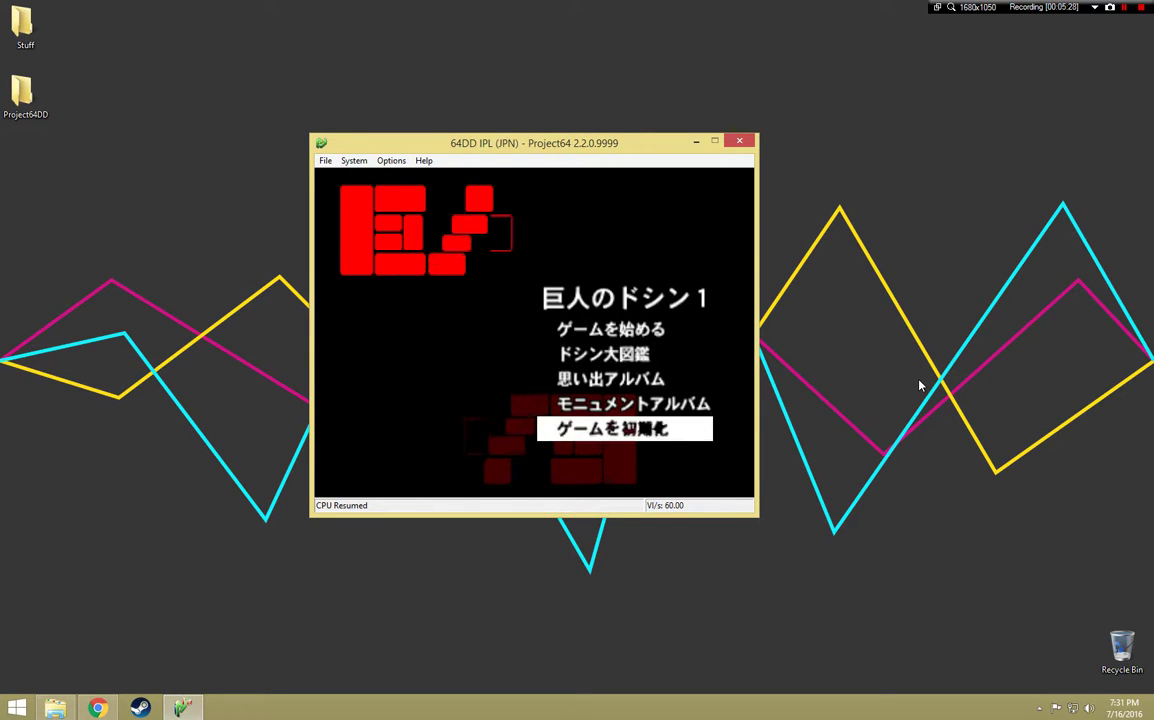
pyautogui.press('Return')
pyautogui.press('Up')
pyautogui.press('Return')
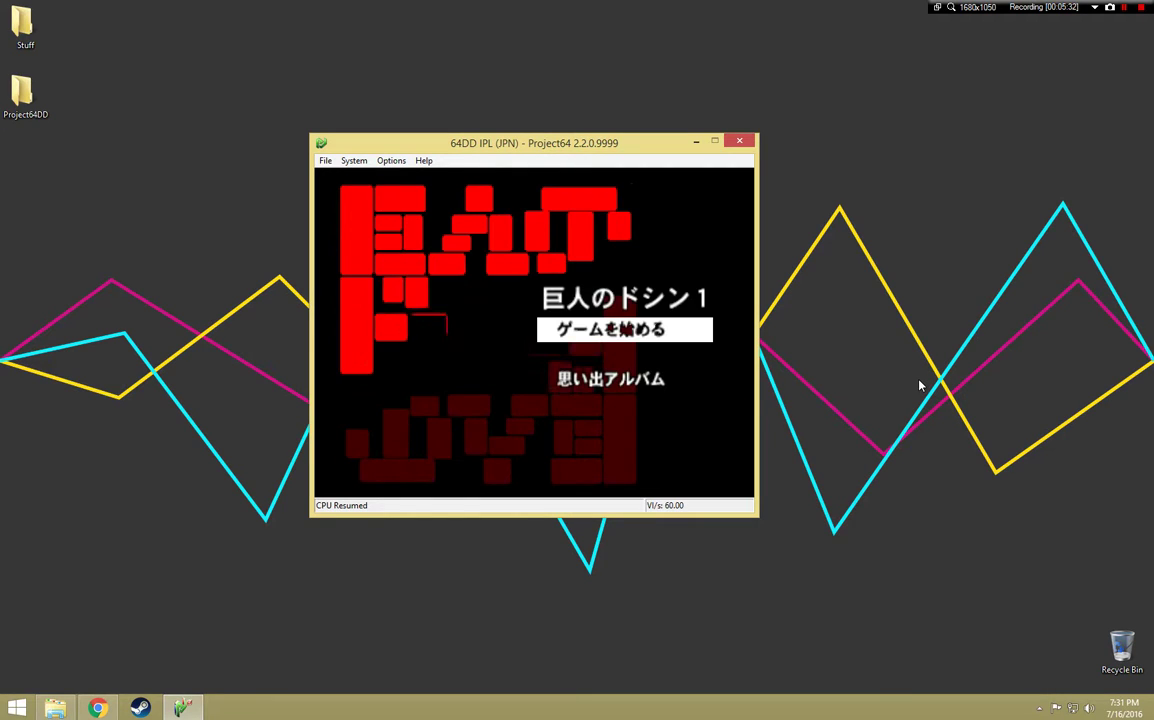
pyautogui.press('Return')
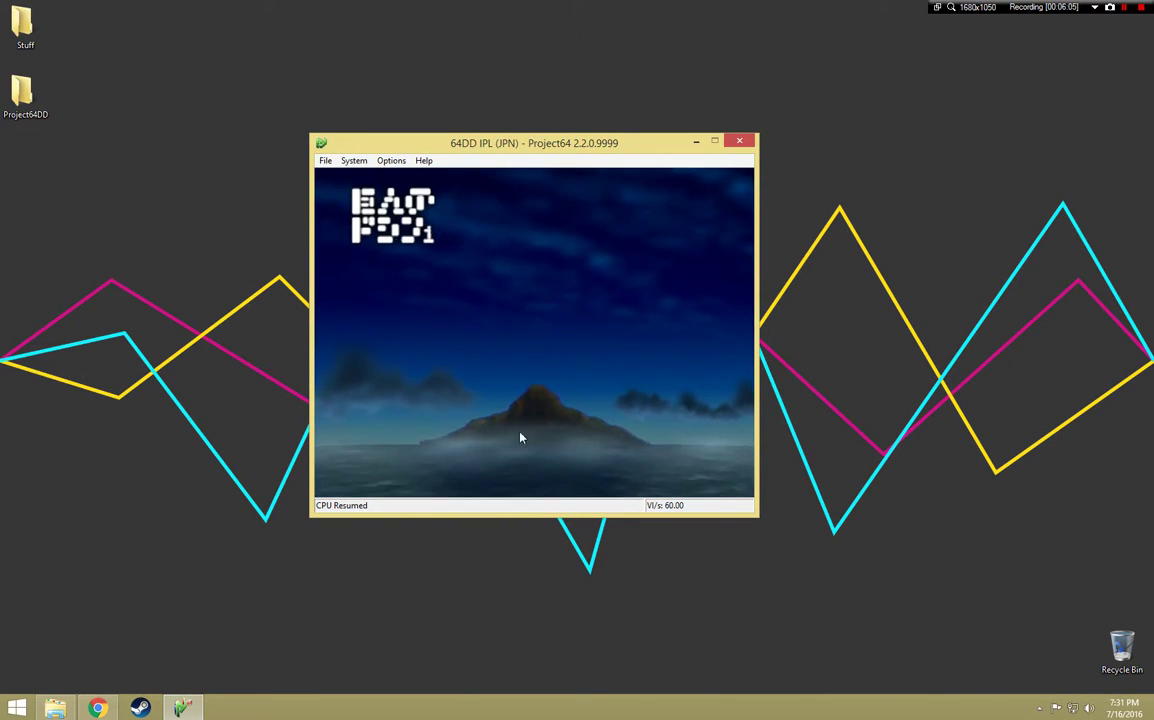
# Try to load the SM64Disk.ndd disk image in the emulator and reposition its window
pyautogui.click(325, 160)
pyautogui.click(350, 175)
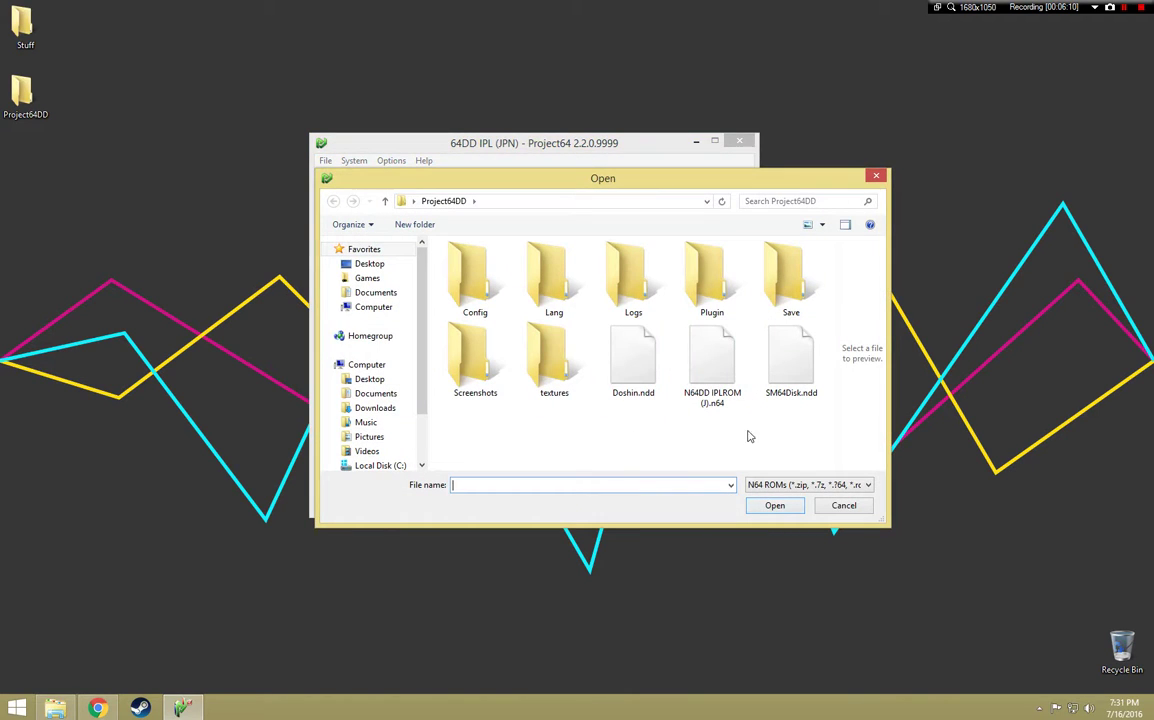
pyautogui.doubleClick(800, 383)
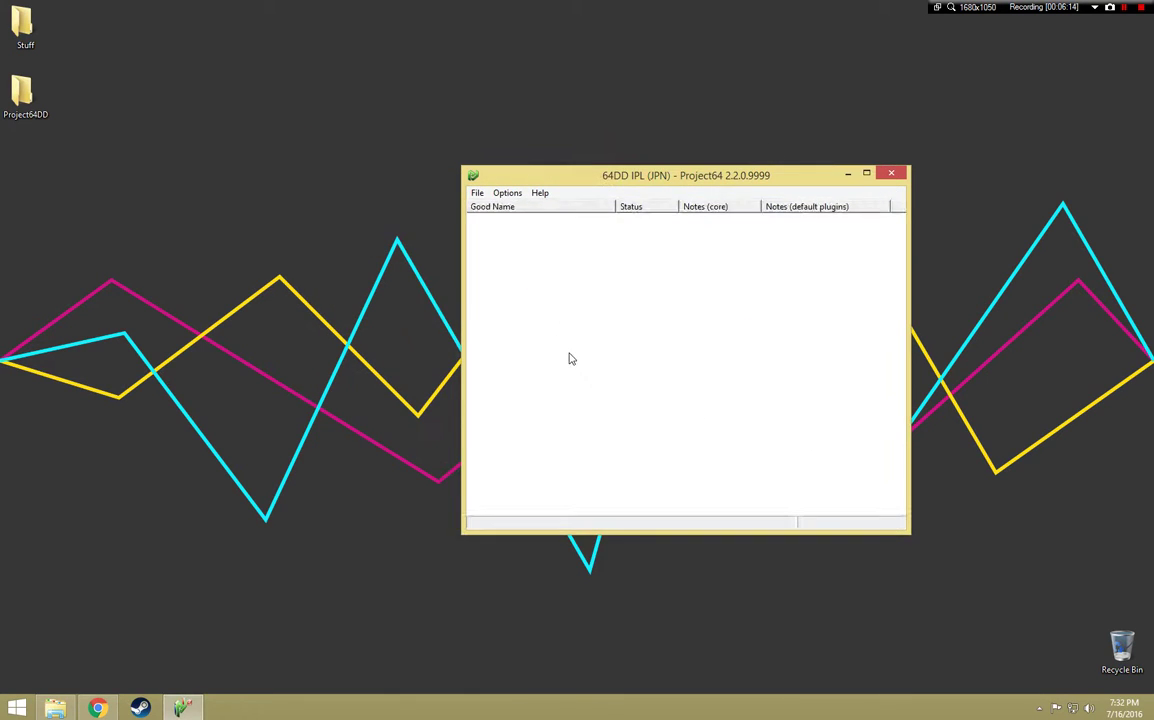
pyautogui.moveTo(520, 173); pyautogui.dragTo(430, 153)
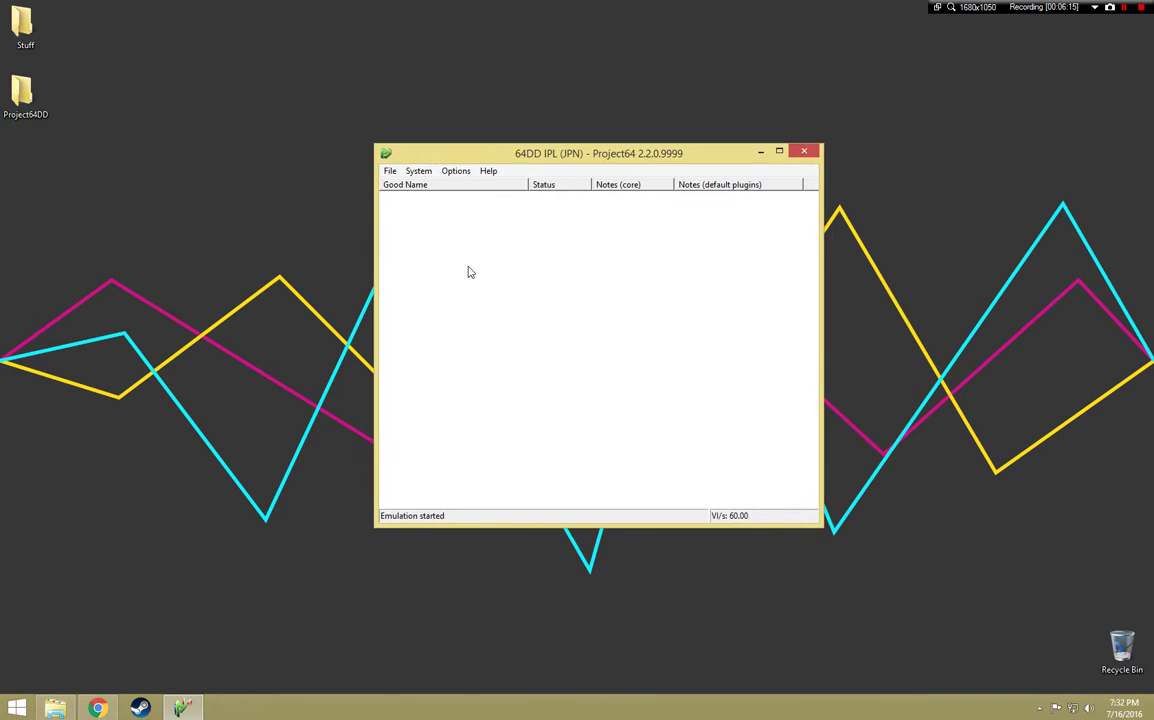
# Try loading SM64Disk.ndd once more from the Project64DD folder, and close the emulator
pyautogui.click(390, 171)
pyautogui.click(395, 185)
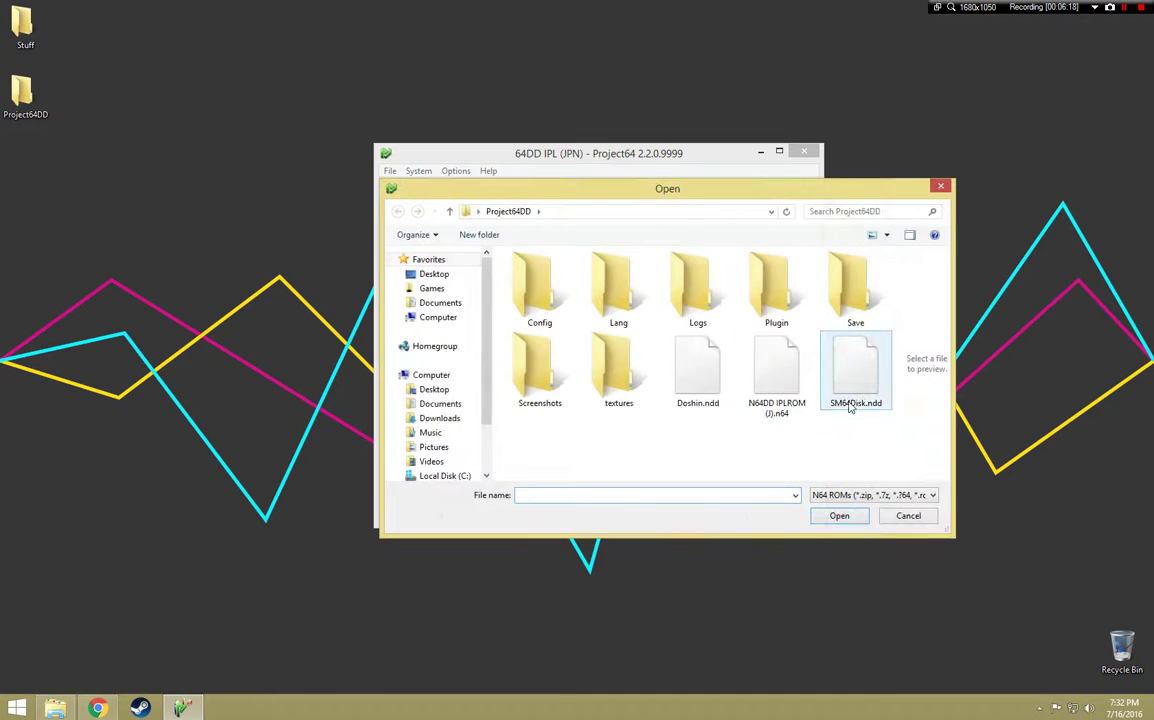
pyautogui.doubleClick(850, 400)
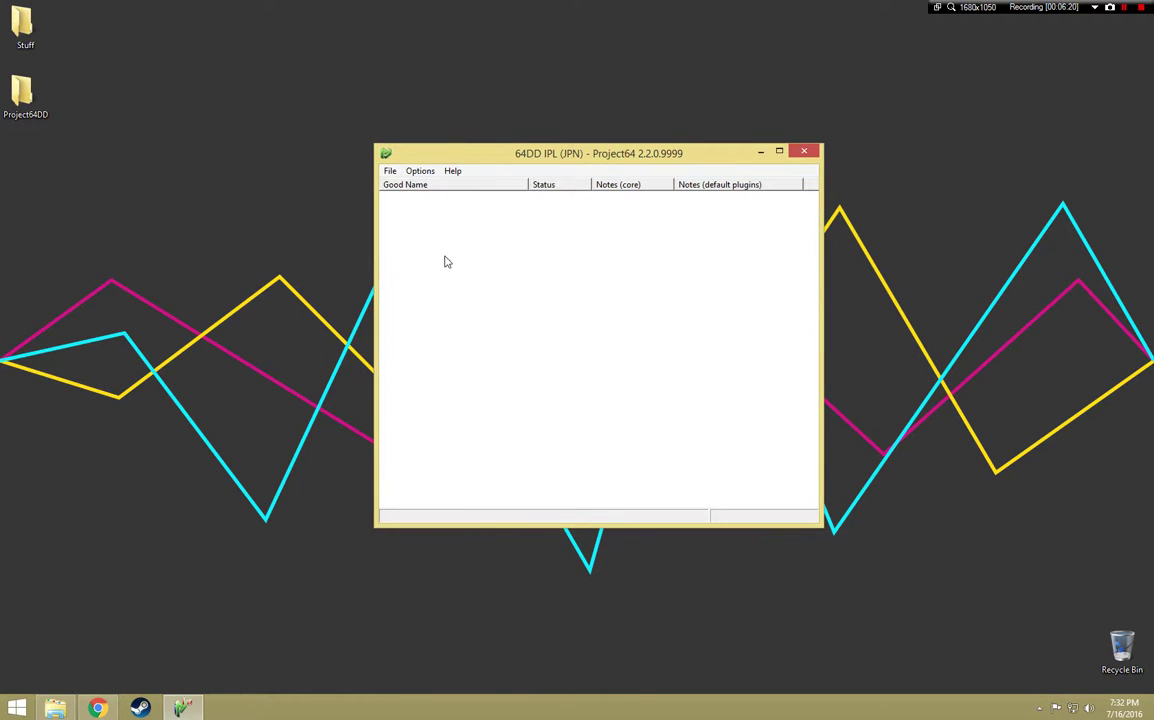
pyautogui.click(804, 150)
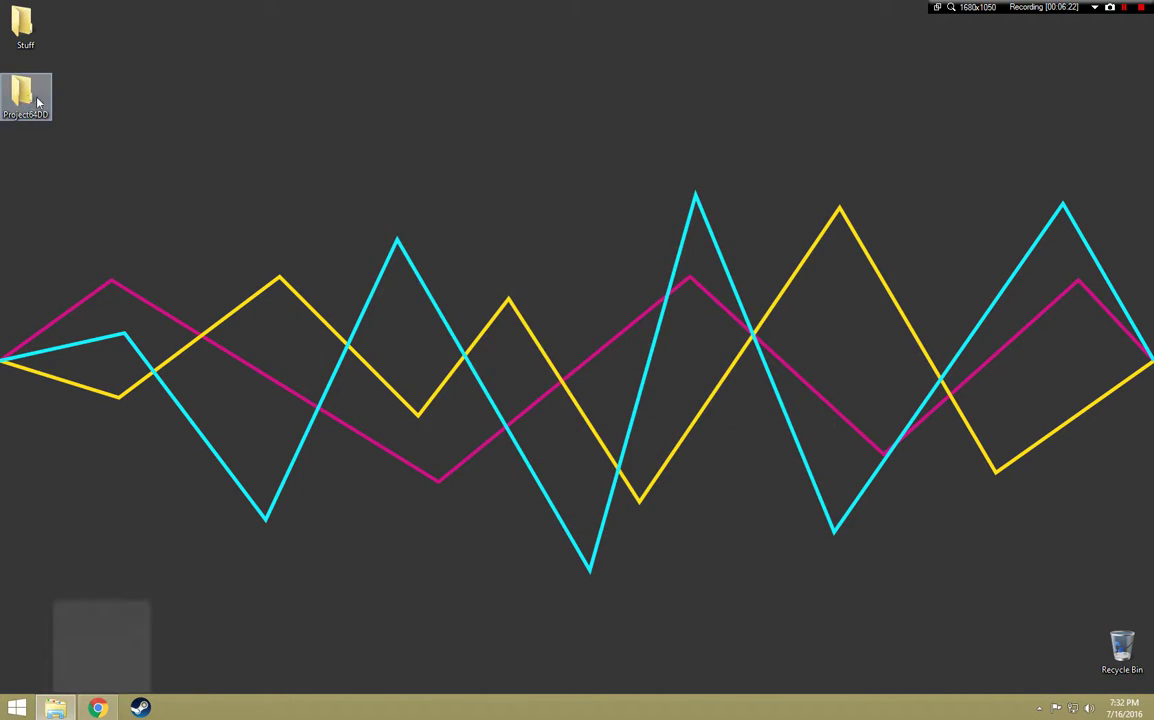
# Open the Project64DD folder on the desktop, launch SM64Disk.ndd from it, and reposition the emulator window
pyautogui.doubleClick(38, 103)
pyautogui.moveTo(515, 193); pyautogui.dragTo(443, 216)
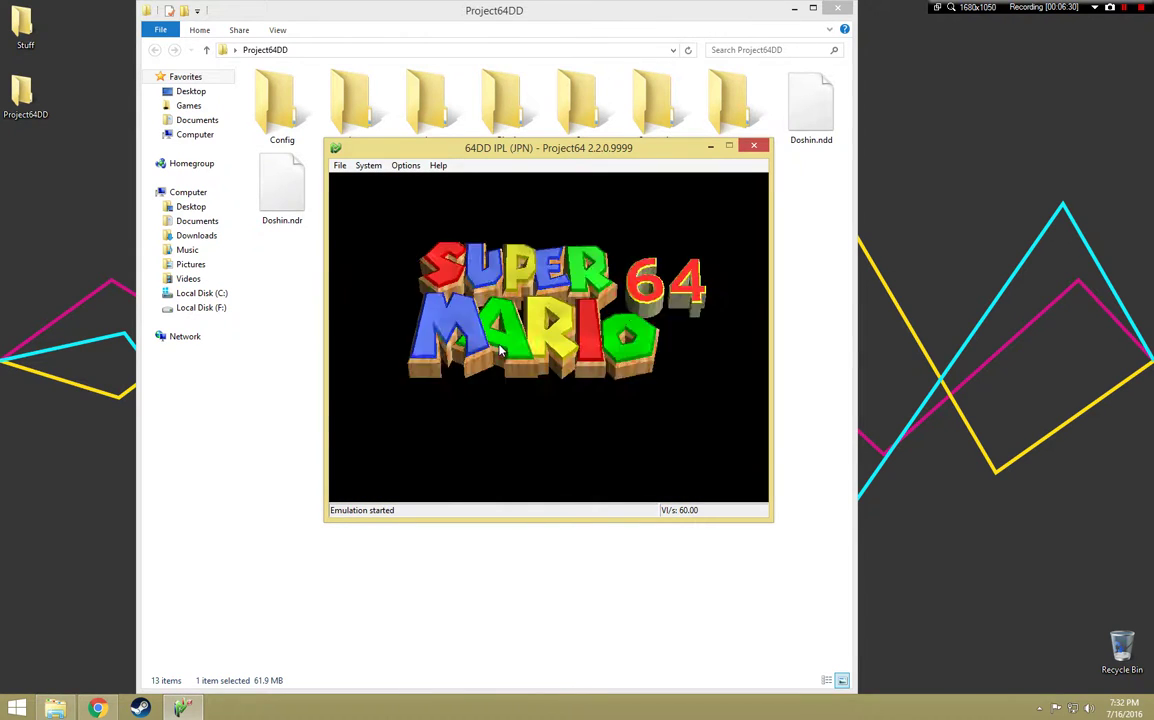
# Examine the available video plugins in the emulator's plugin settings and cancel the dialog
pyautogui.click(405, 165)
pyautogui.click(418, 252)
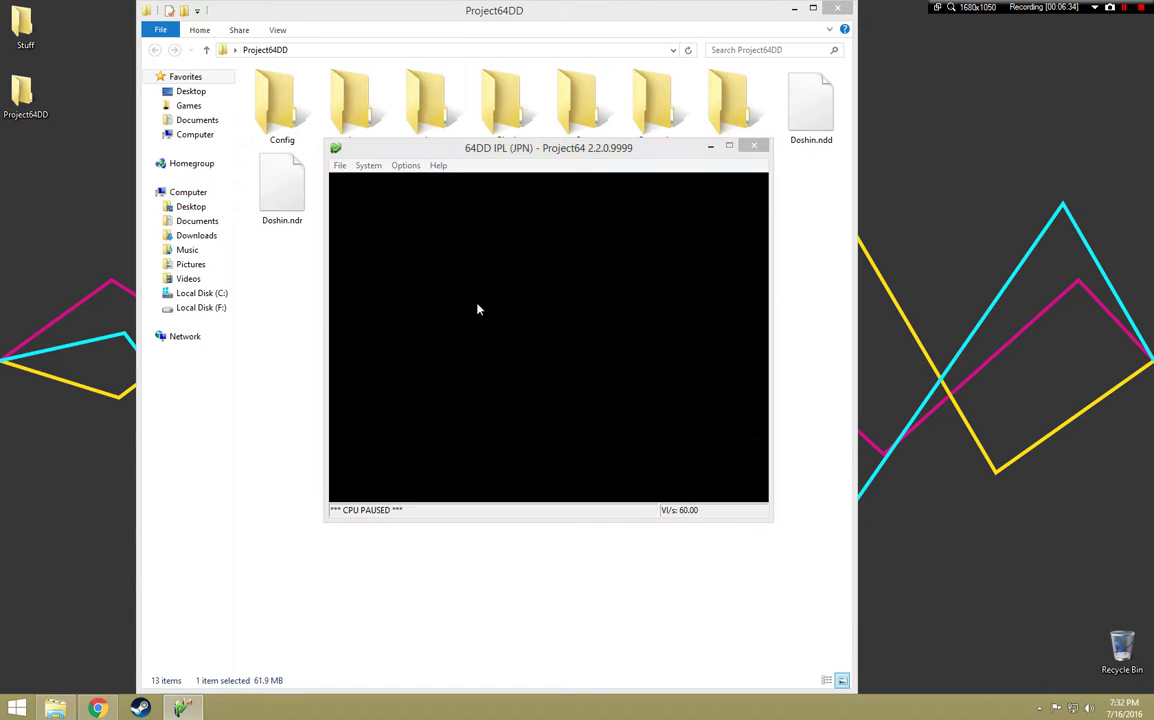
pyautogui.click(453, 310)
pyautogui.click(428, 297)
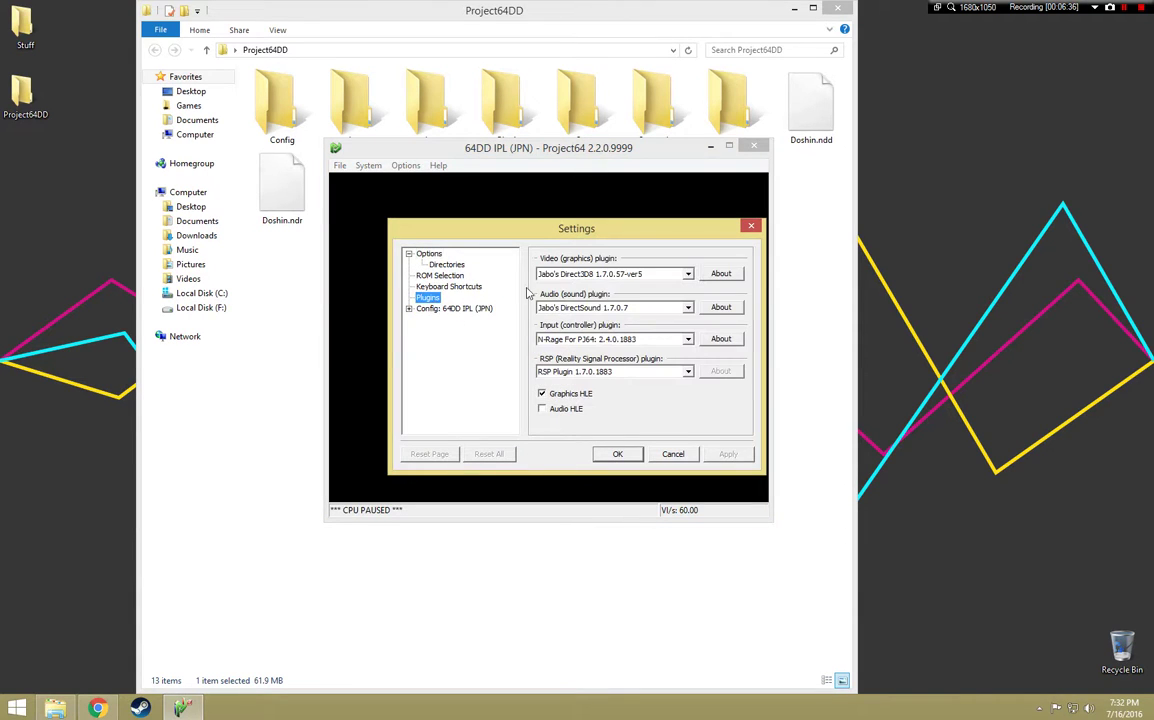
pyautogui.click(578, 274)
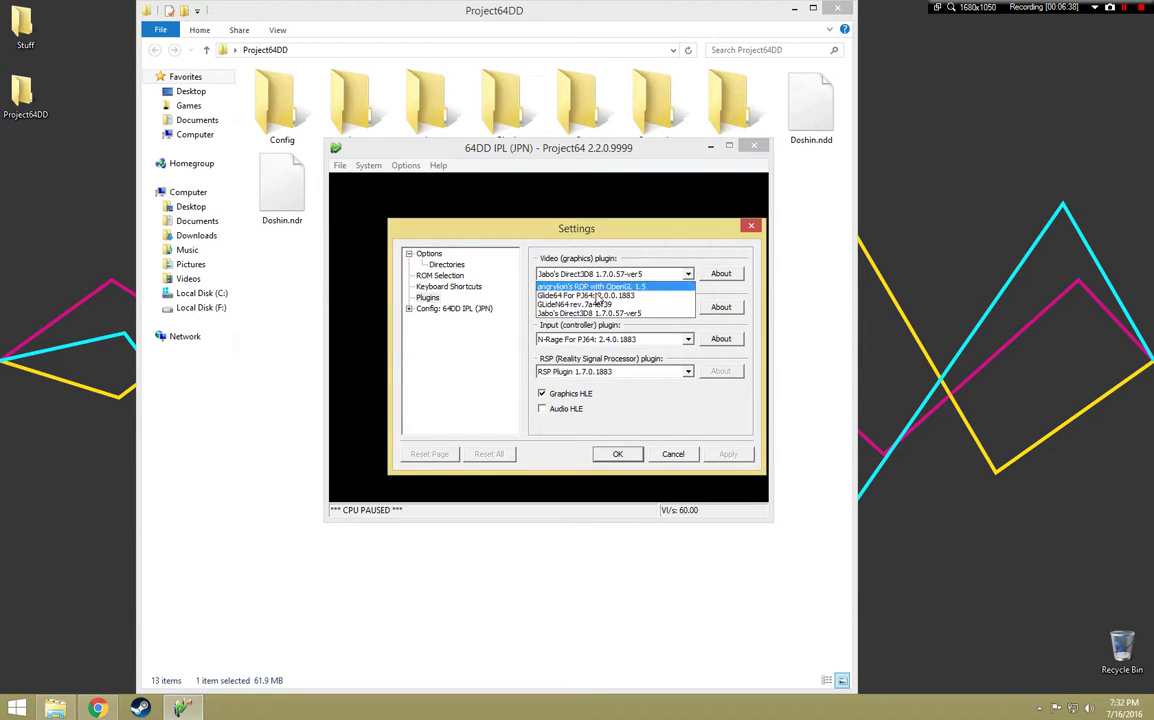
pyautogui.click(650, 452)
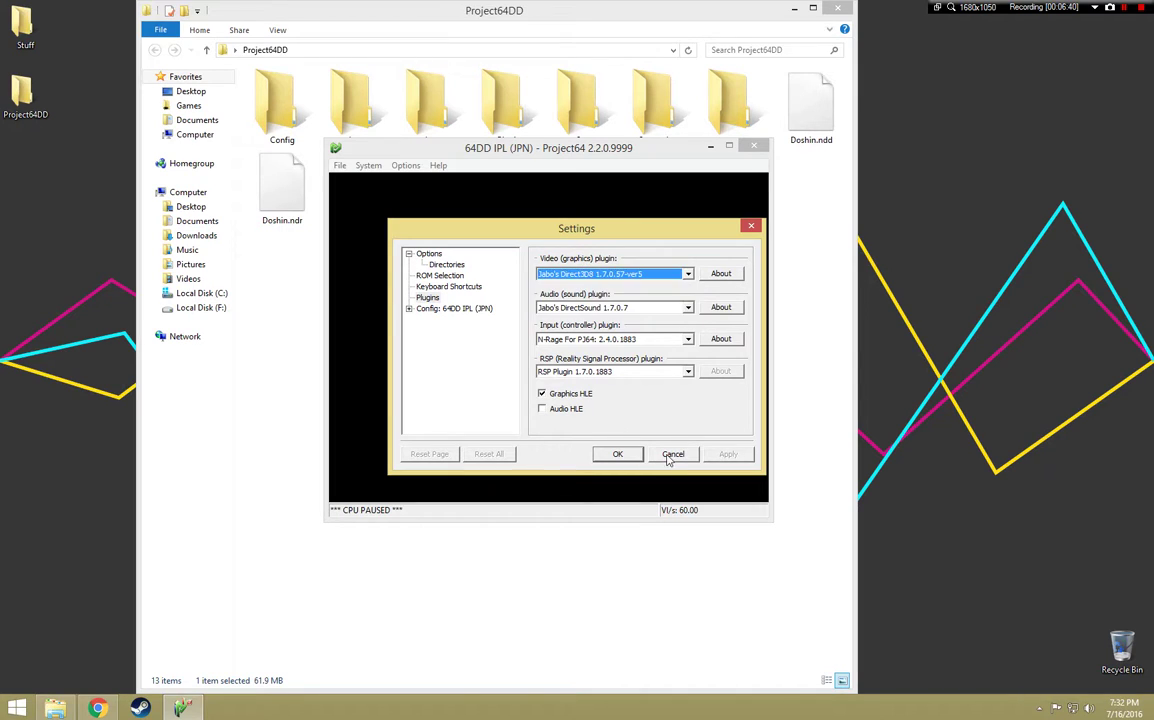
pyautogui.click(666, 455)
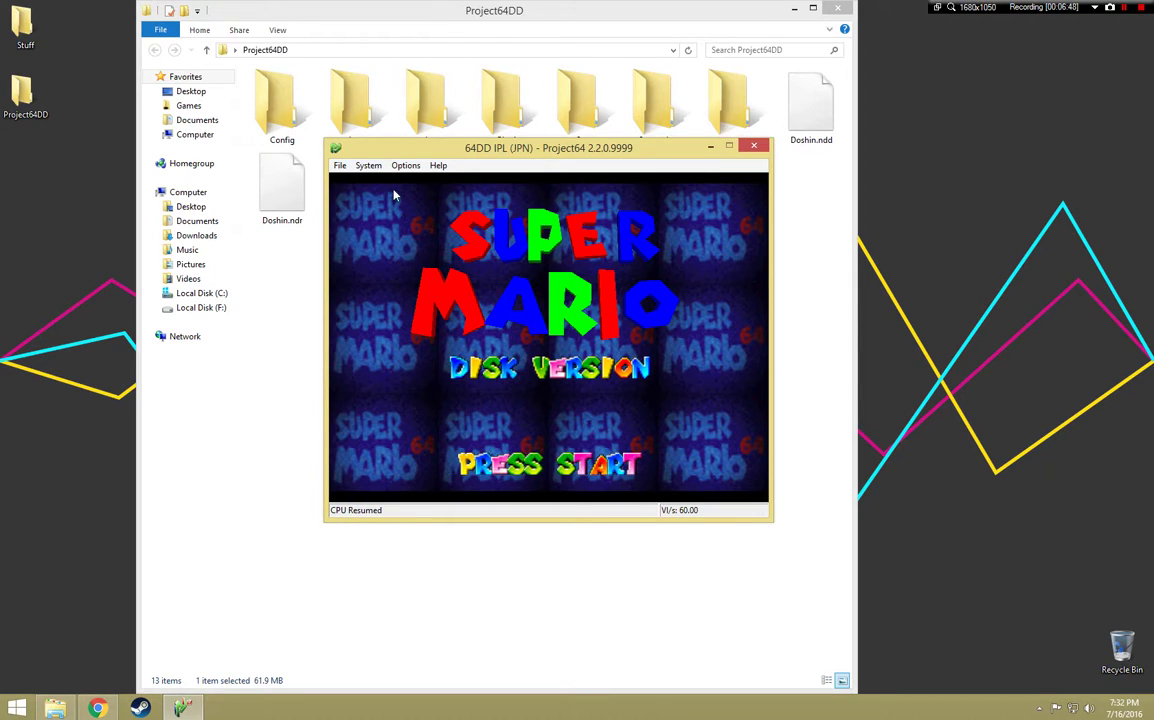
# Look over the emulator settings and the graphics plugin's resolution and filtering options, closing each dialog
pyautogui.click(405, 165)
pyautogui.click(362, 292)
pyautogui.click(405, 165)
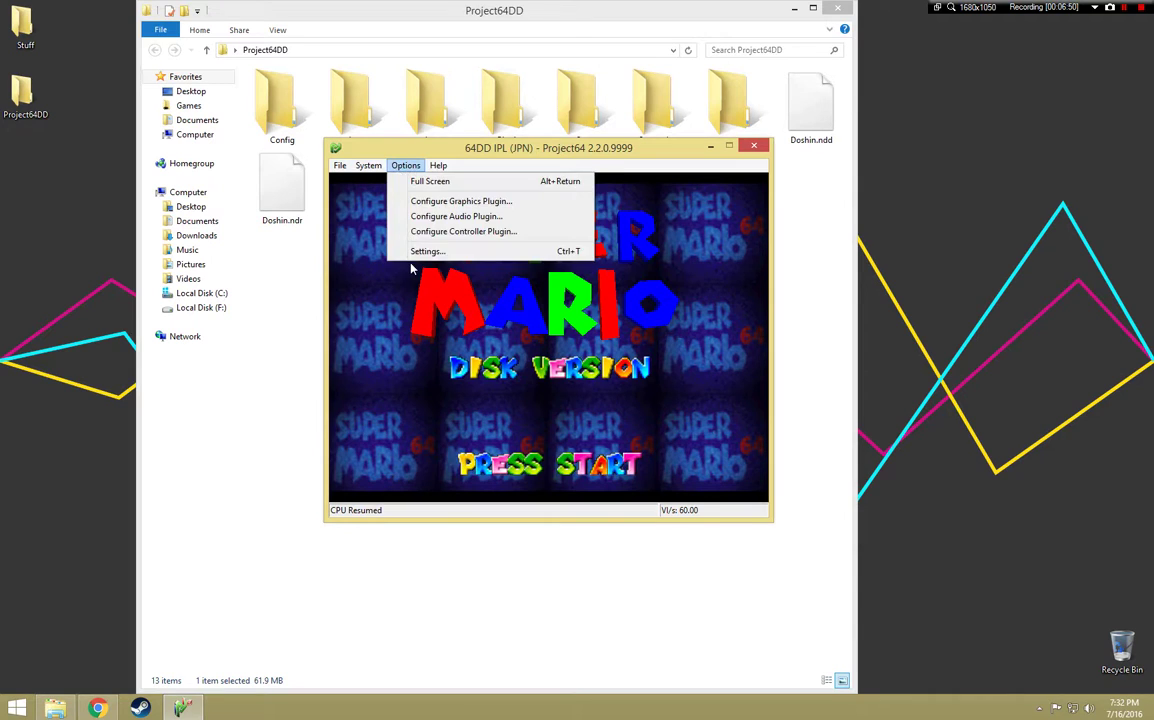
pyautogui.click(422, 252)
pyautogui.click(613, 452)
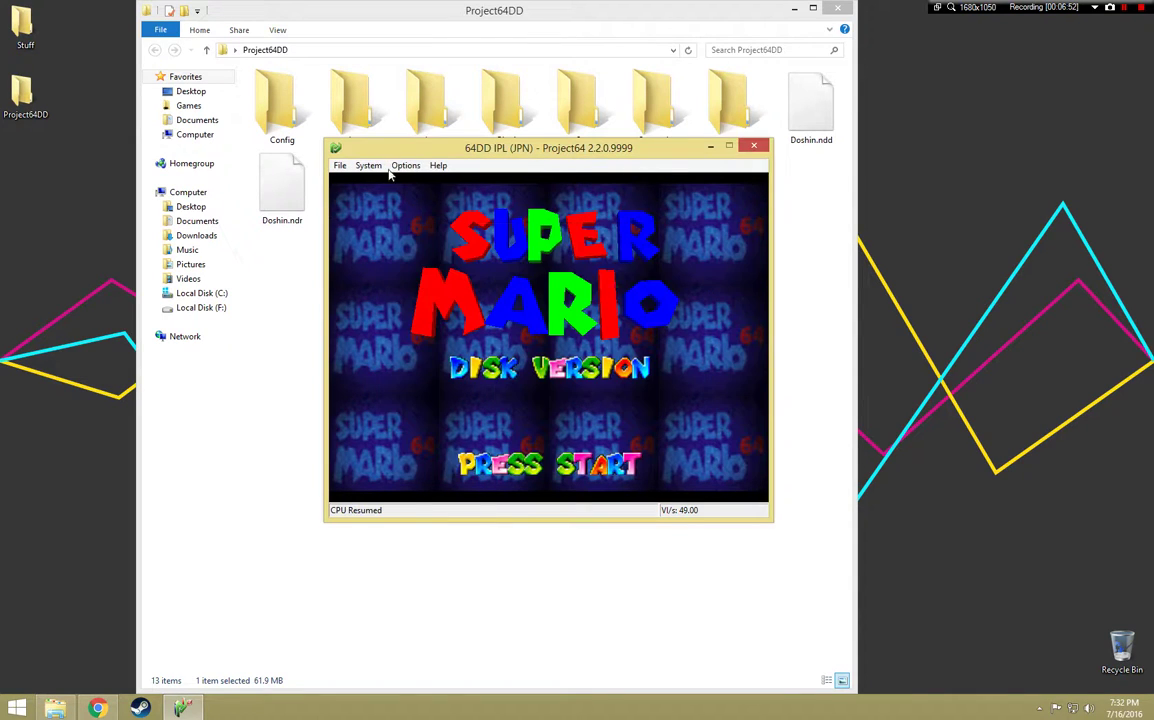
pyautogui.click(405, 165)
pyautogui.click(430, 204)
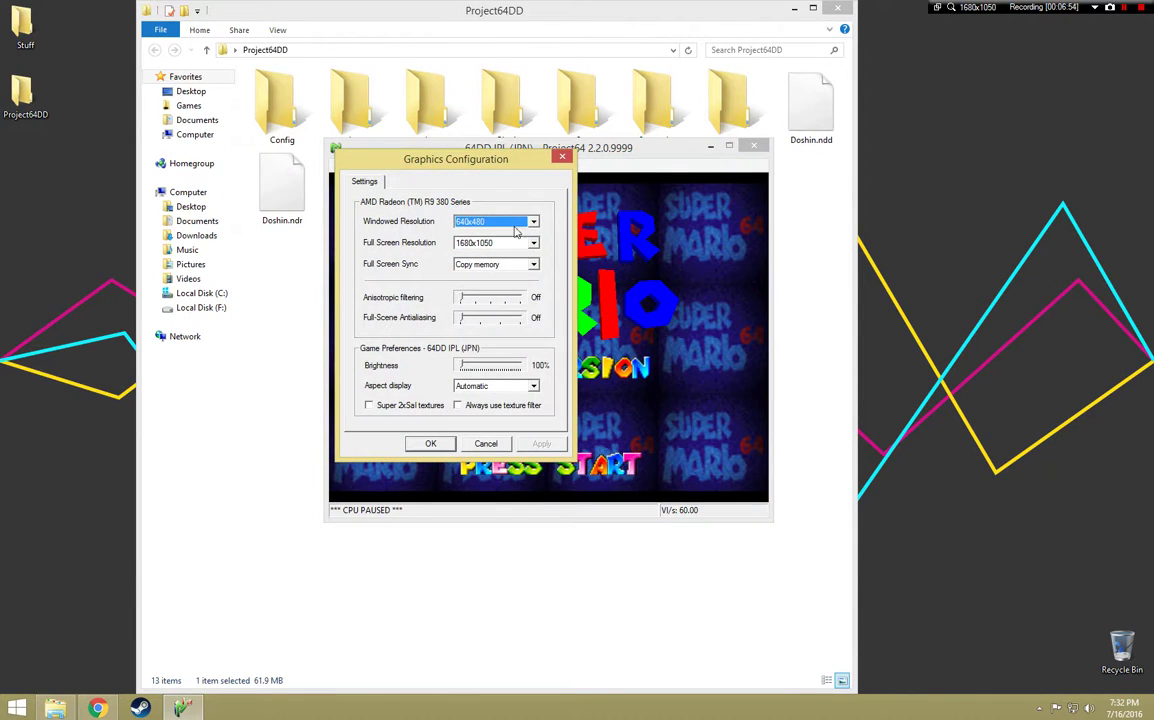
pyautogui.click(430, 443)
# Review the Controller 1 mappings in the controller plugin configuration and close it with the current mappings in use
pyautogui.click(405, 165)
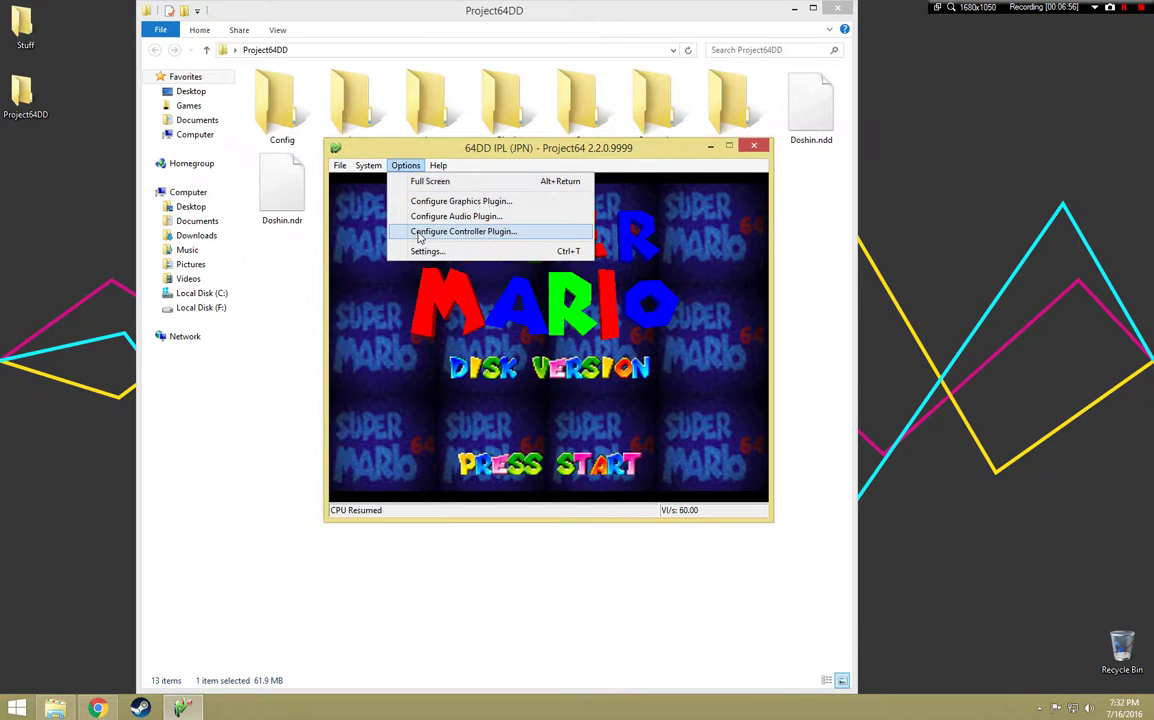
pyautogui.click(420, 233)
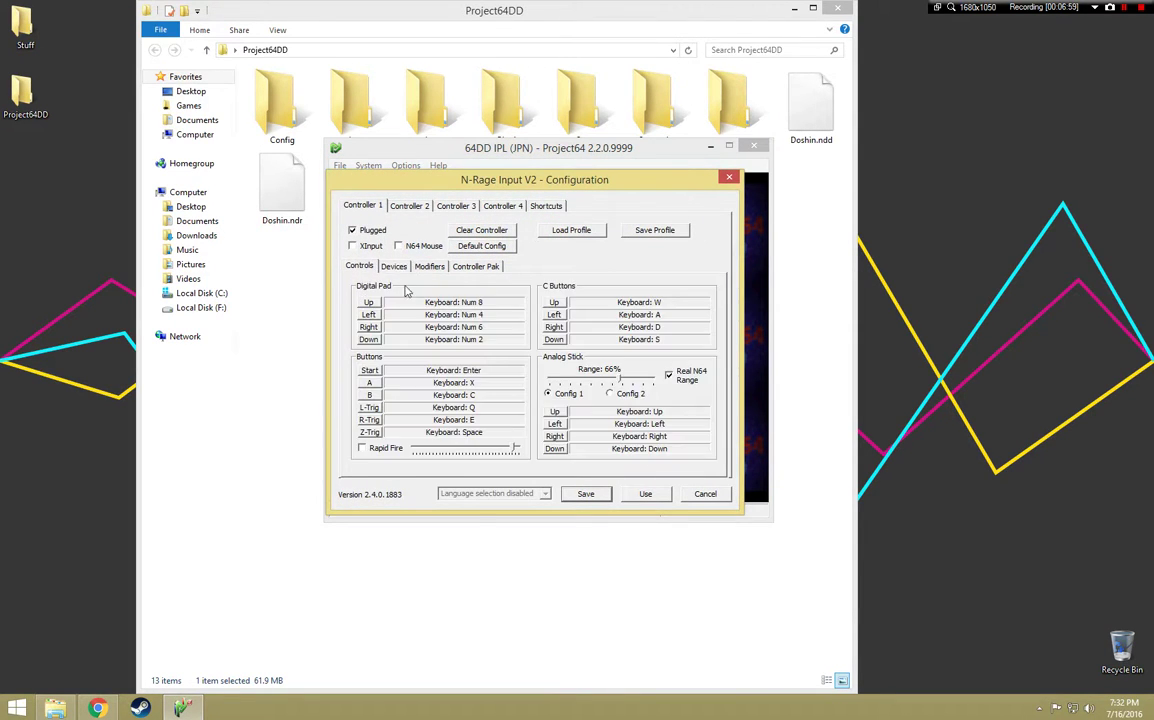
pyautogui.click(645, 493)
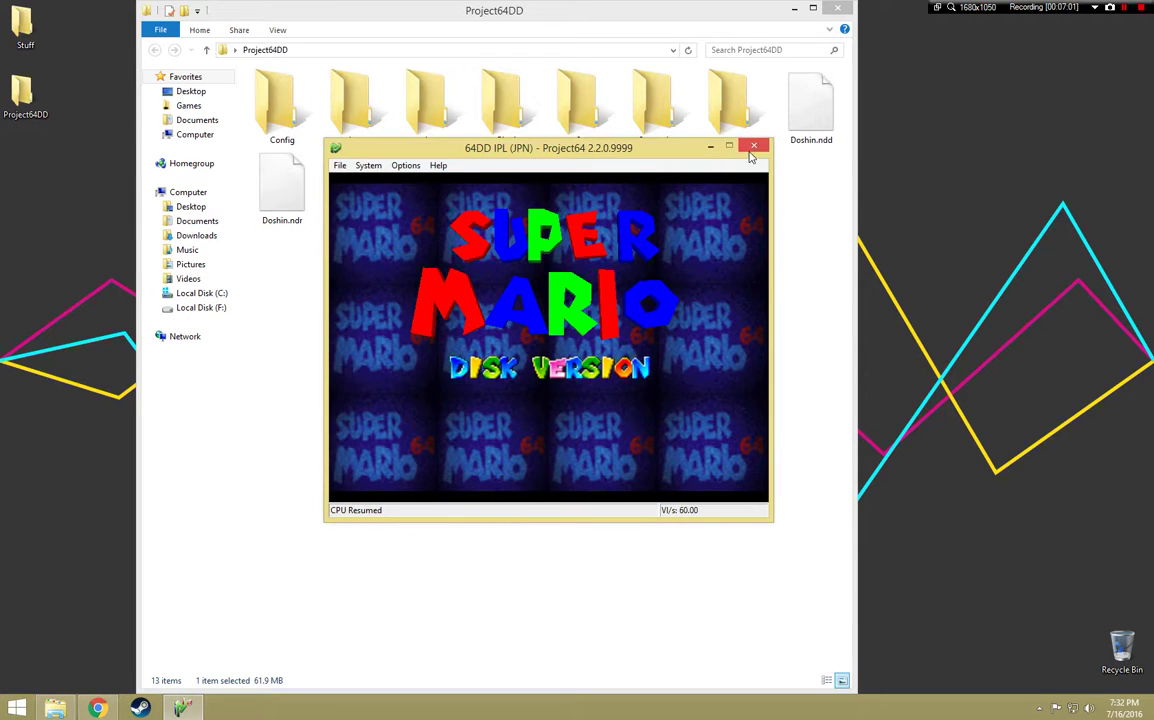
# Close the emulator and the Project64DD folder window
pyautogui.click(753, 147)
pyautogui.click(783, 260)
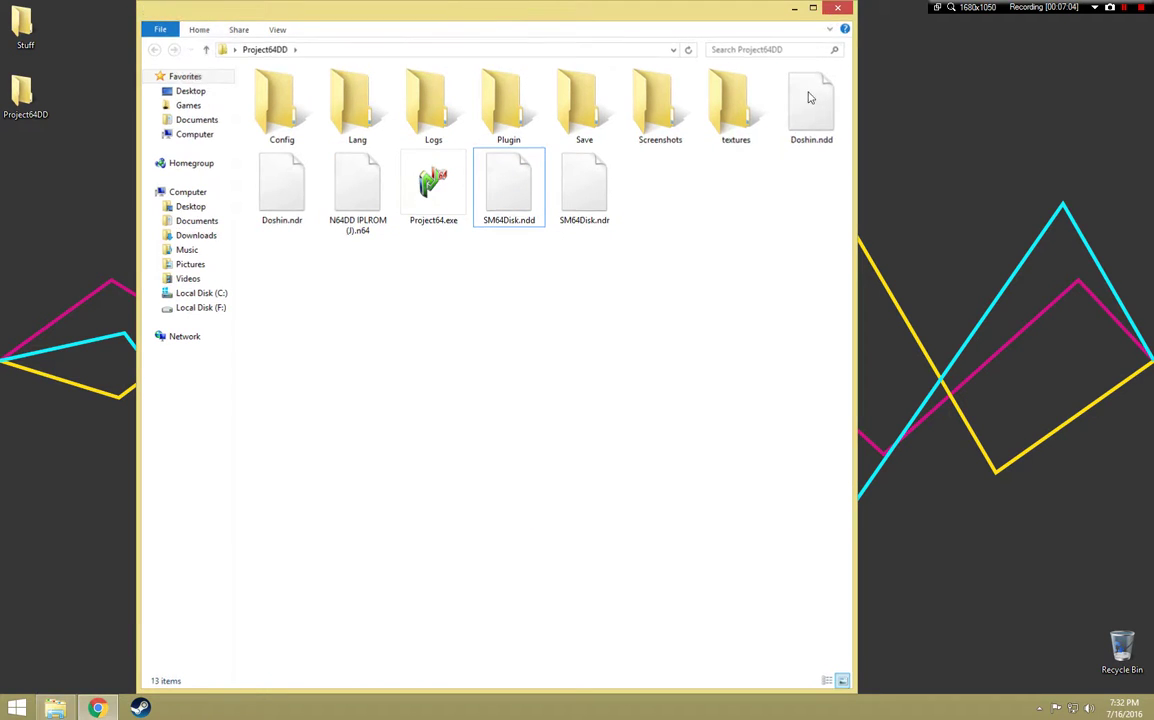
pyautogui.click(838, 7)
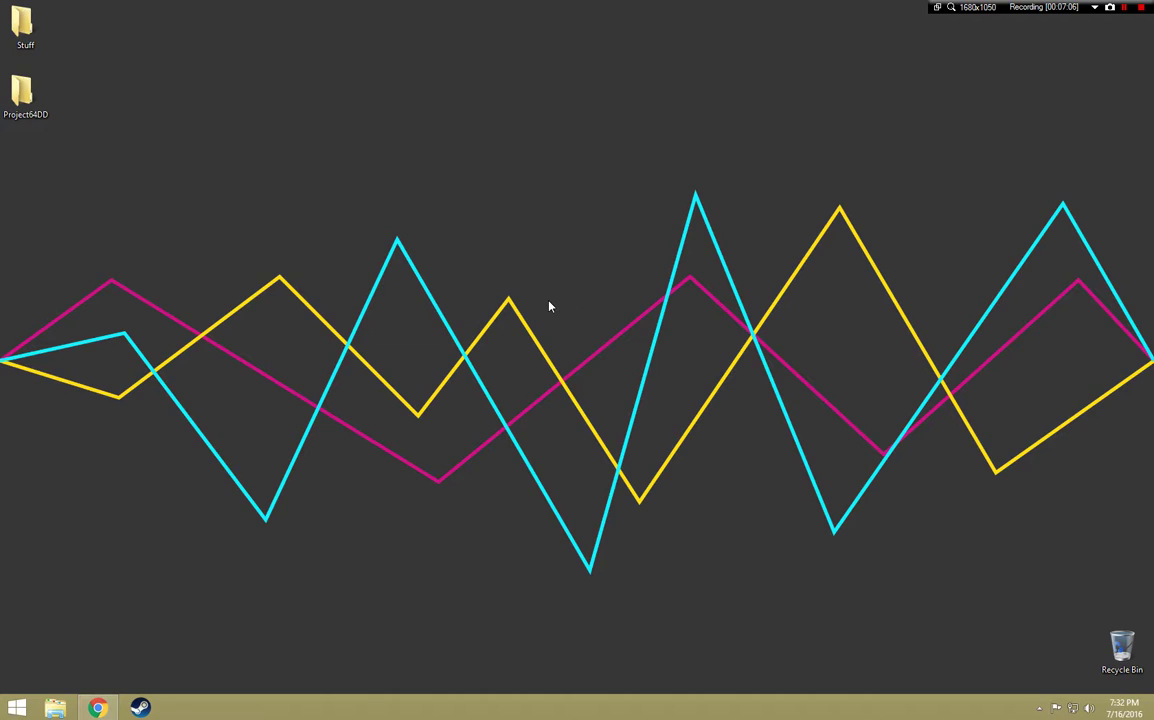